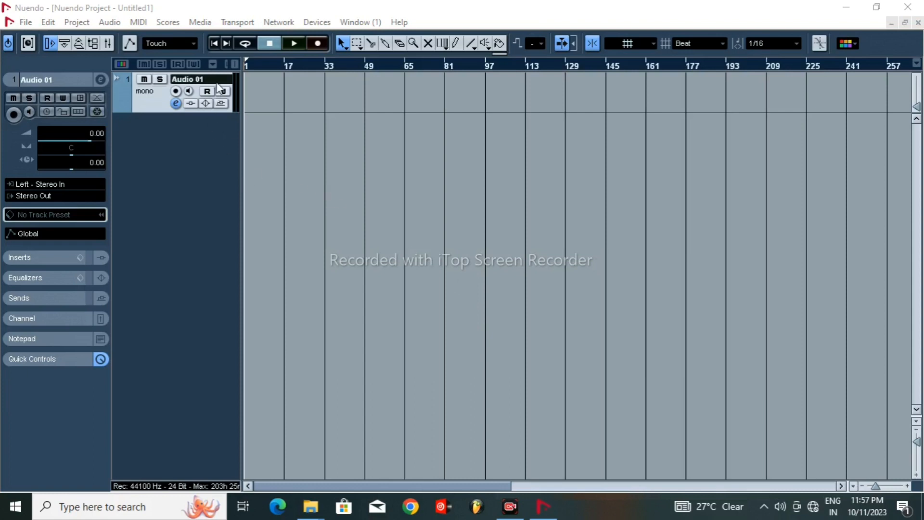
# Step: Show the floating transport controls, and briefly view the channel settings of the Audio 01 track
pyautogui.press('F2')
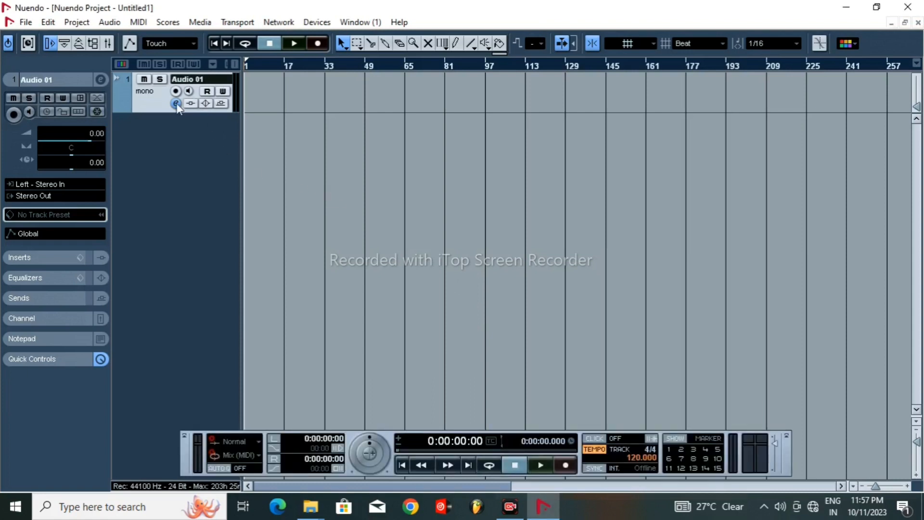
pyautogui.click(176, 104)
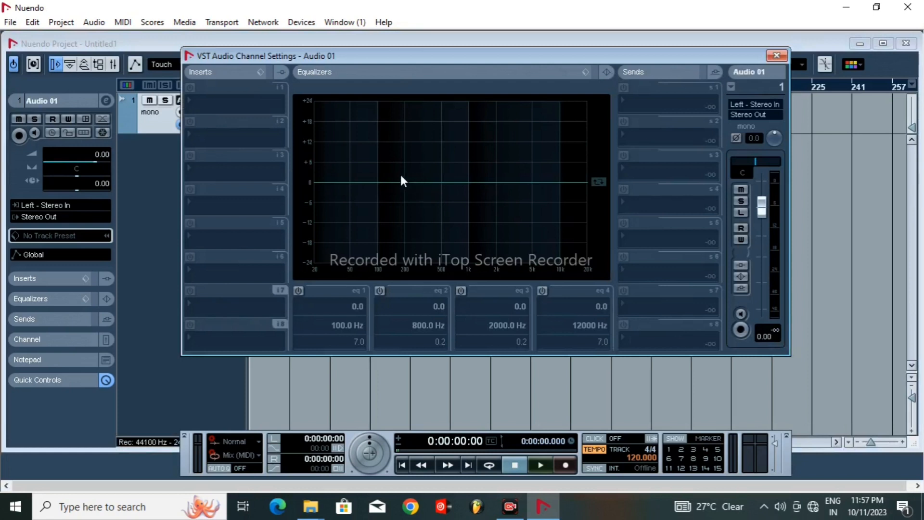
pyautogui.click(777, 56)
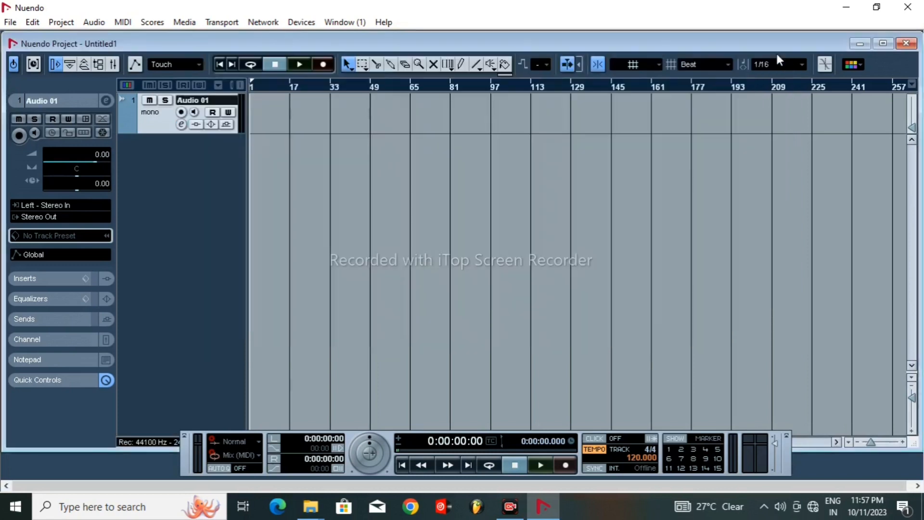
pyautogui.doubleClick(211, 103)
pyautogui.press('BackSpace')
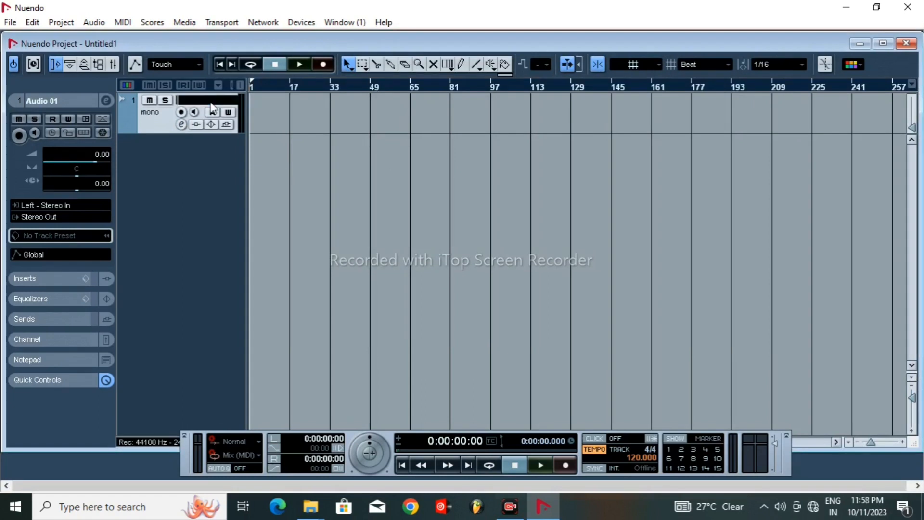
pyautogui.write('voc')
pyautogui.write('al')
pyautogui.write(' paw')
pyautogui.write('an s')
pyautogui.write('ingh')
pyautogui.click(192, 103)
pyautogui.press('BackSpace')
pyautogui.press('BackSpace')
pyautogui.press('BackSpace')
pyautogui.press('BackSpace')
pyautogui.press('BackSpace')
pyautogui.press('BackSpace')
pyautogui.press('Return')
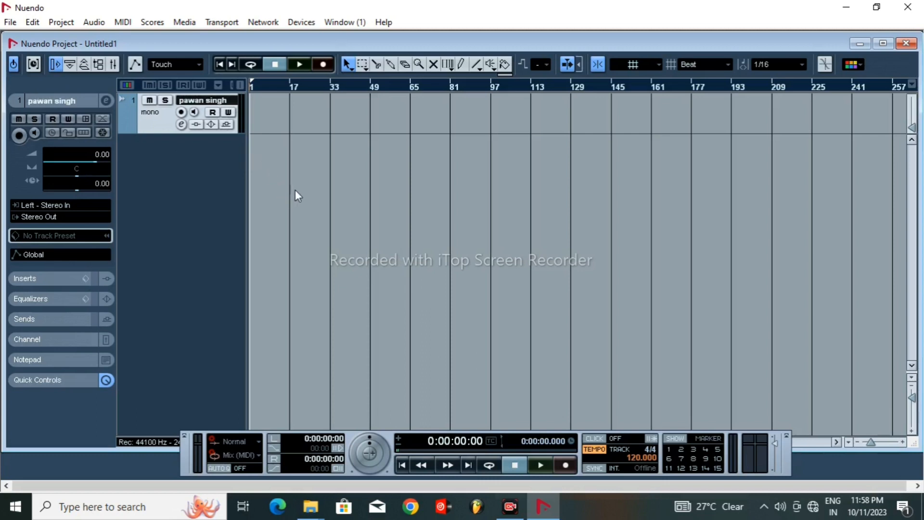
pyautogui.hotkey('ctrl', 'i')
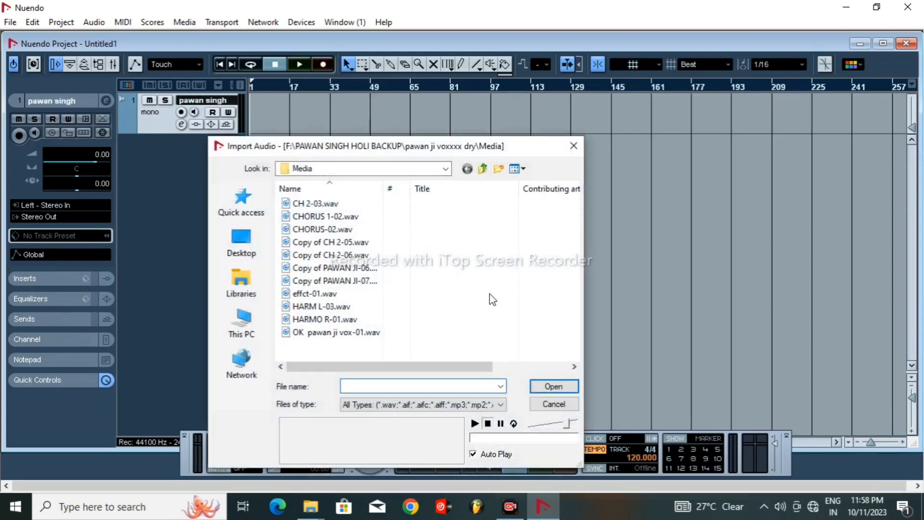
pyautogui.moveTo(526, 148); pyautogui.dragTo(650, 87)
pyautogui.click(475, 268)
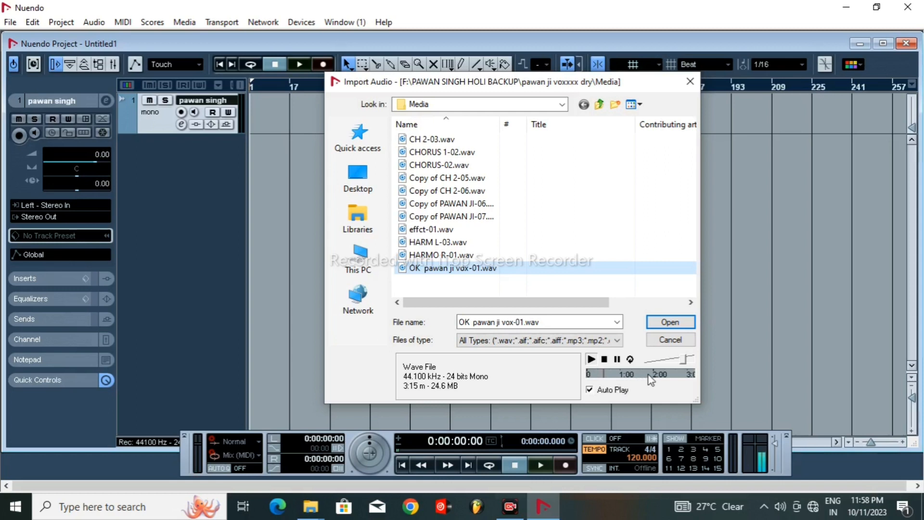
pyautogui.moveTo(684, 359); pyautogui.dragTo(690, 359)
pyautogui.click(674, 322)
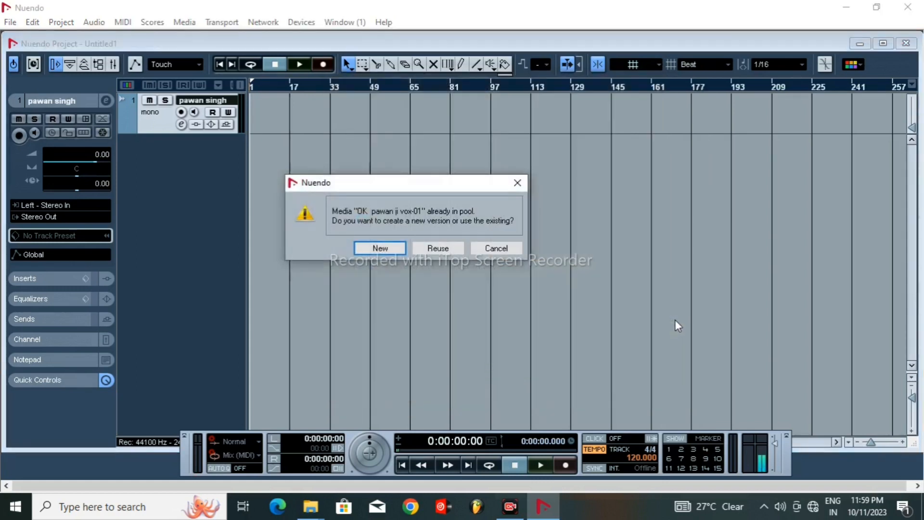
pyautogui.click(385, 247)
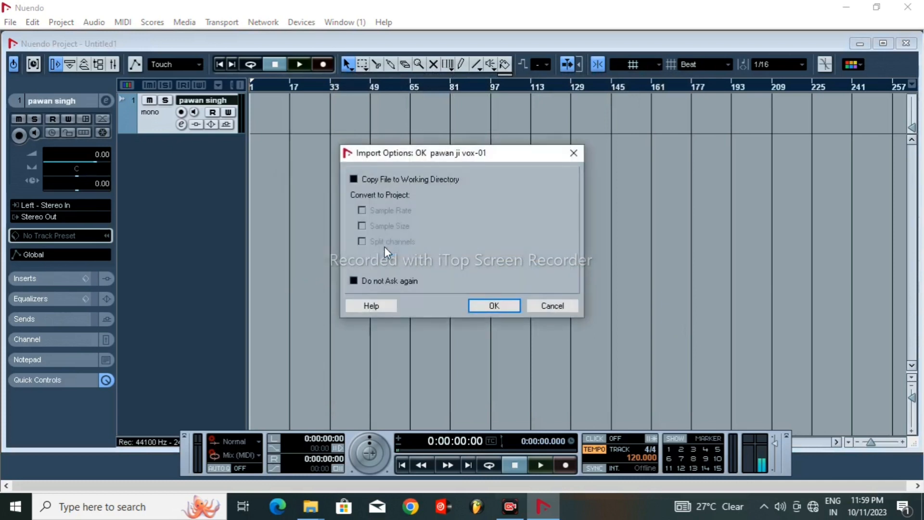
pyautogui.click(495, 306)
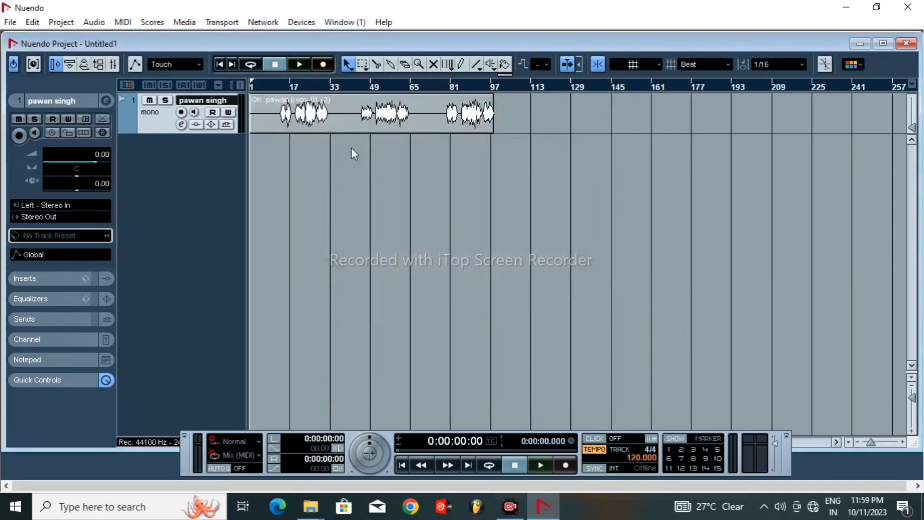
# Step: Move the imported vocal clip on its track so that it starts at bar 18
pyautogui.moveTo(300, 125); pyautogui.dragTo(339, 123)
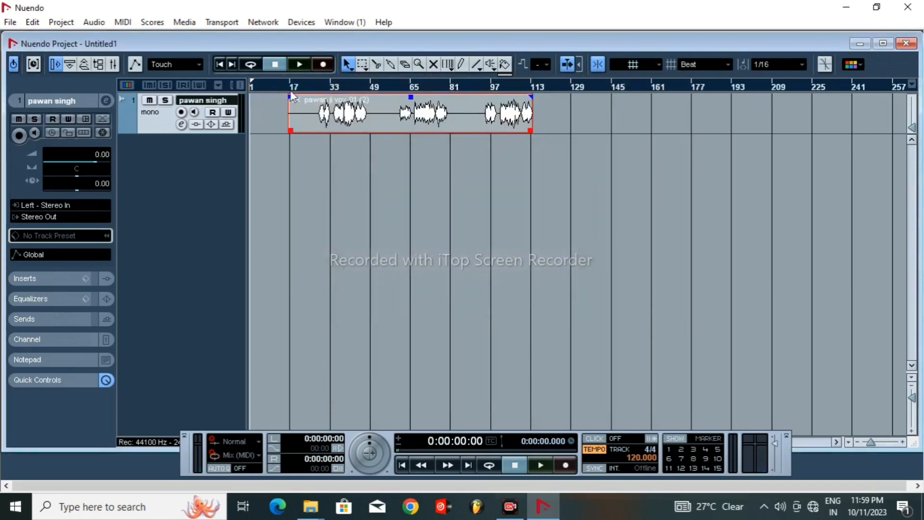
pyautogui.moveTo(285, 90); pyautogui.dragTo(358, 123)
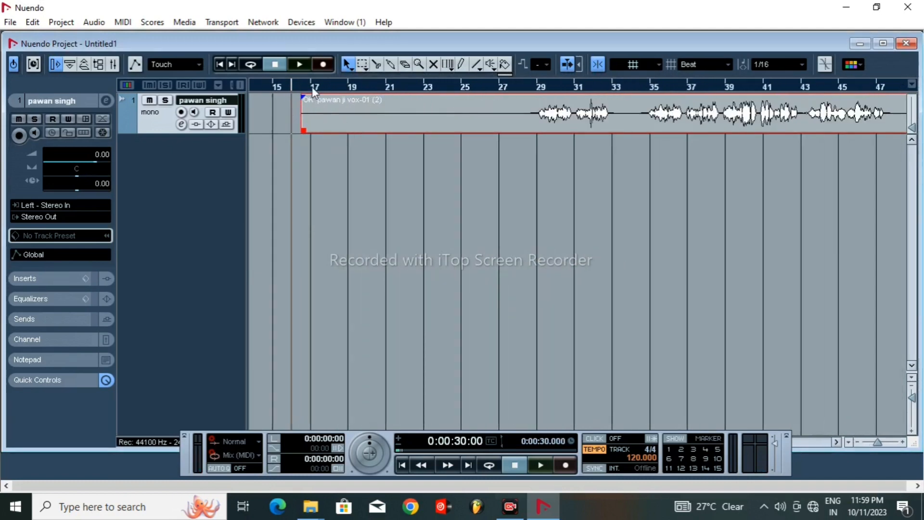
pyautogui.moveTo(312, 88); pyautogui.dragTo(393, 120)
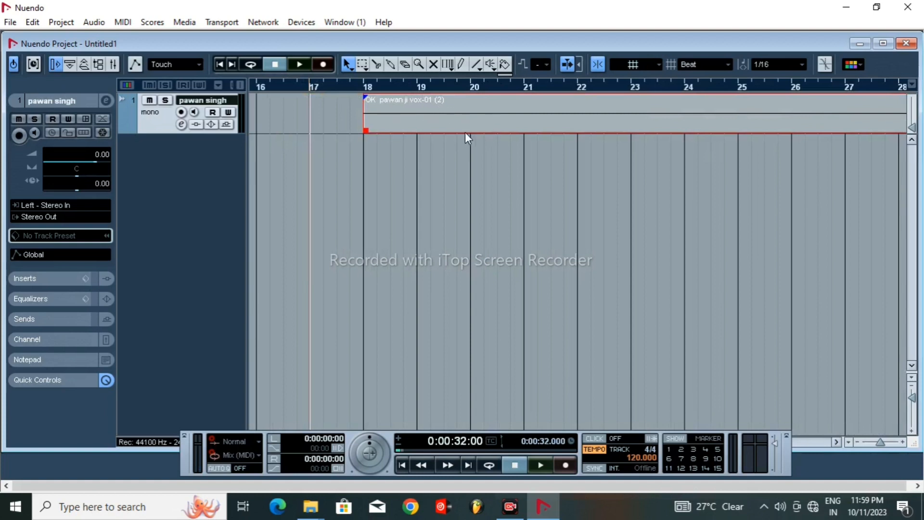
pyautogui.press('g')
pyautogui.press('g')
pyautogui.press('g')
pyautogui.press('g')
pyautogui.press('g')
pyautogui.press('g')
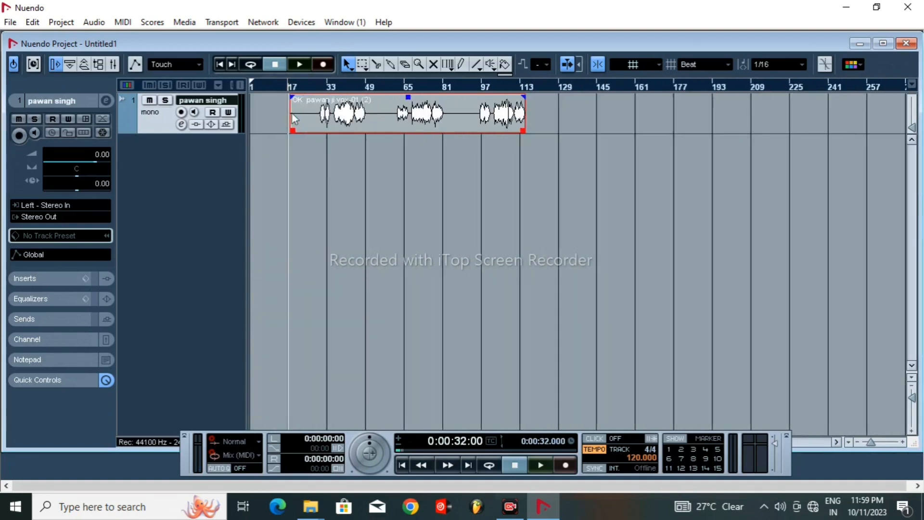
# Step: Play the vocal clip from about bar 30, just before the first sung phrase, and stop playback
pyautogui.moveTo(318, 91); pyautogui.dragTo(334, 124)
pyautogui.press('space')
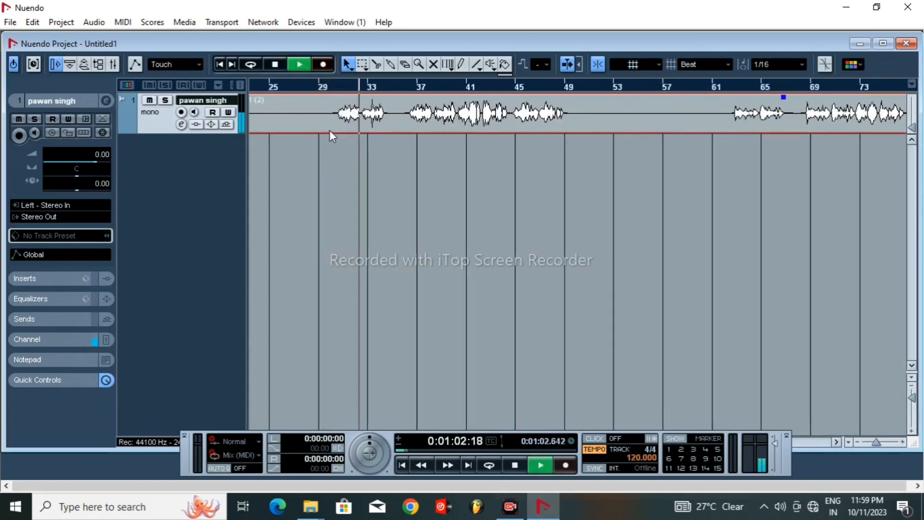
pyautogui.press('space')
# Step: Solo the vocal track and apply the Lead Vox Male equalizer preset, after trying Lead Vox Male 2 and Backing Vox Female
pyautogui.click(166, 100)
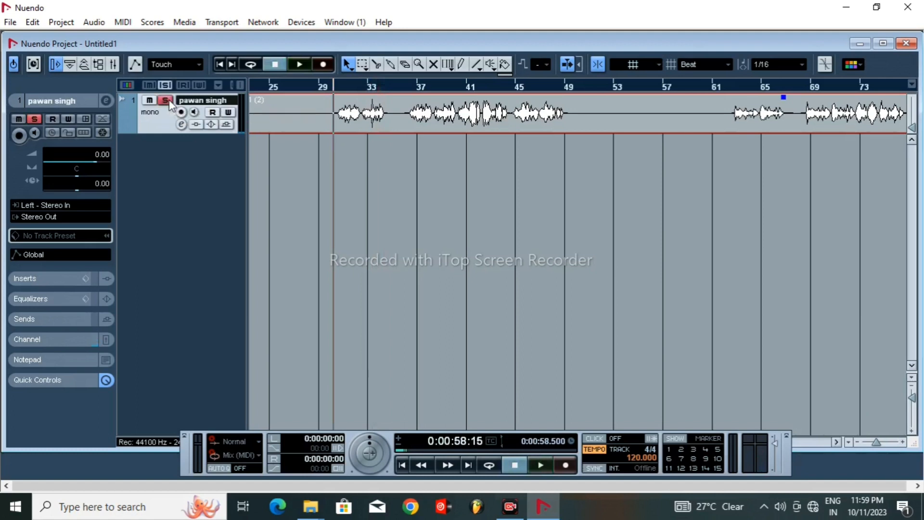
pyautogui.click(186, 125)
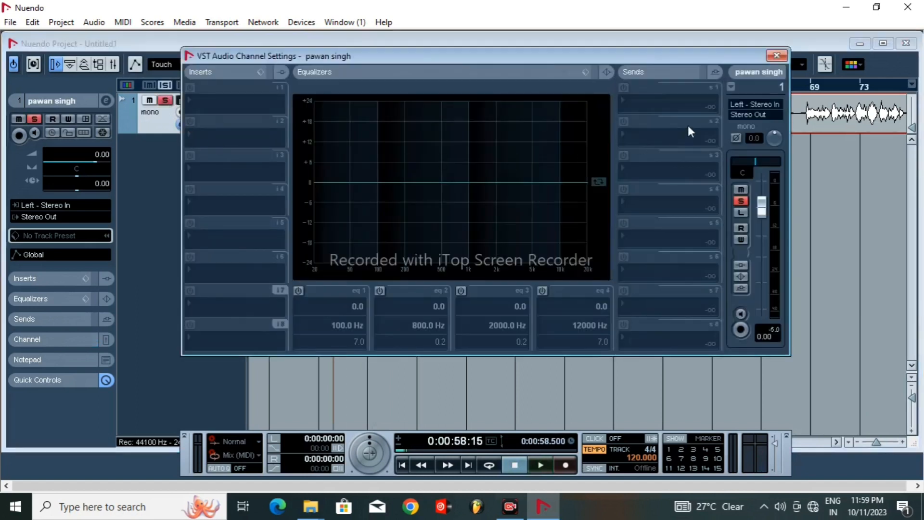
pyautogui.click(585, 72)
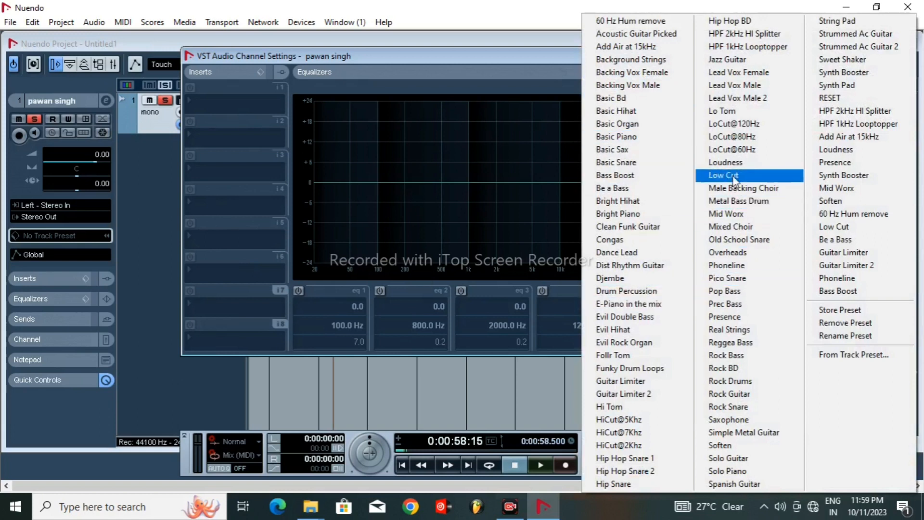
pyautogui.click(764, 98)
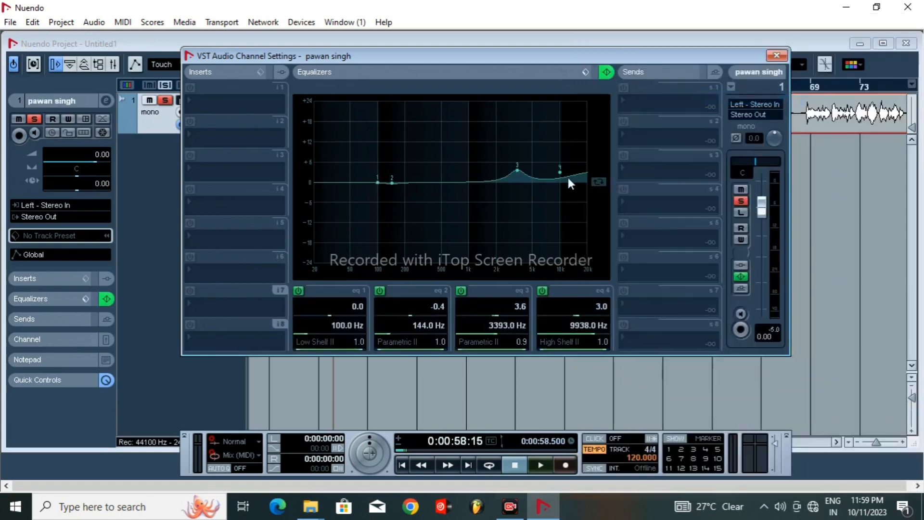
pyautogui.click(586, 72)
pyautogui.click(626, 72)
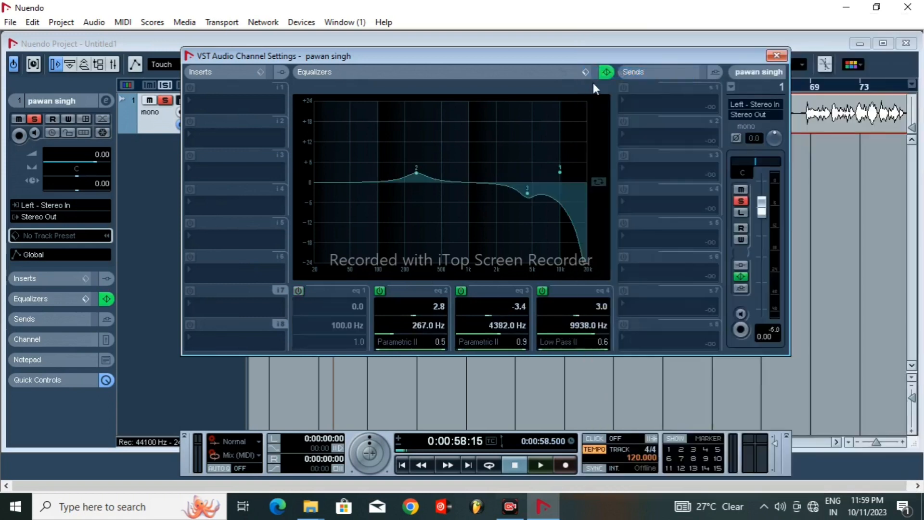
pyautogui.click(585, 71)
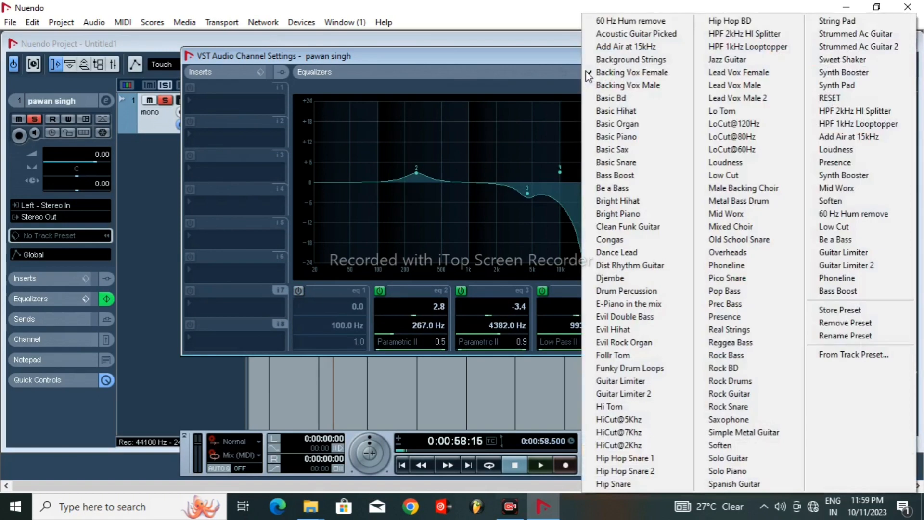
pyautogui.click(773, 87)
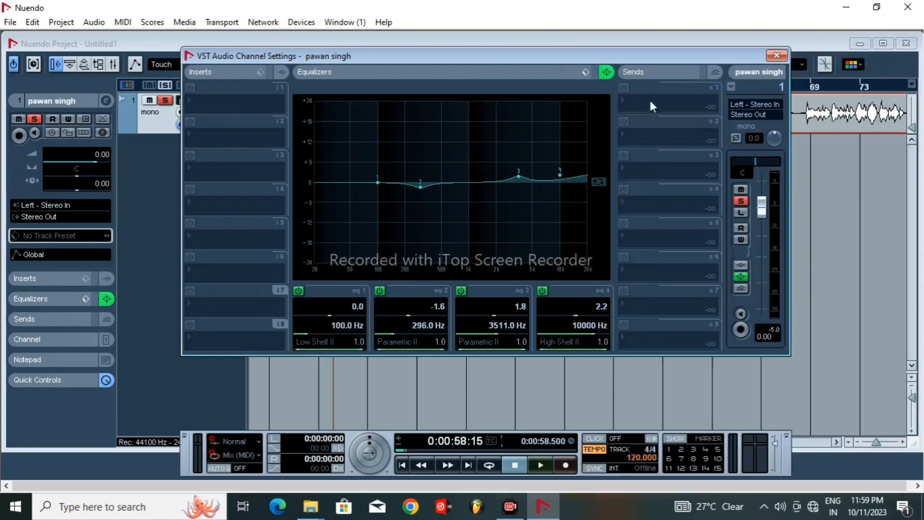
# Step: Try the Backing Vox Male and Backing Vox Female equalizer presets, and switch back to Lead Vox Male
pyautogui.click(585, 72)
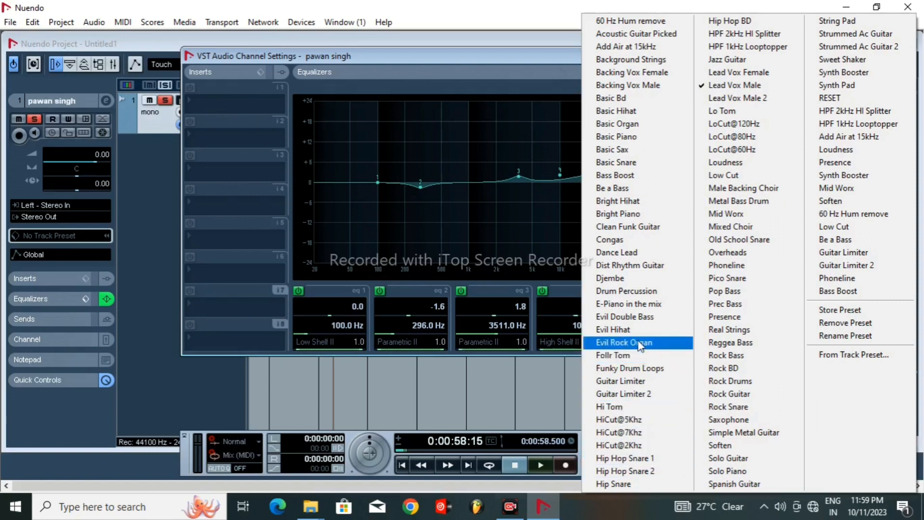
pyautogui.click(662, 89)
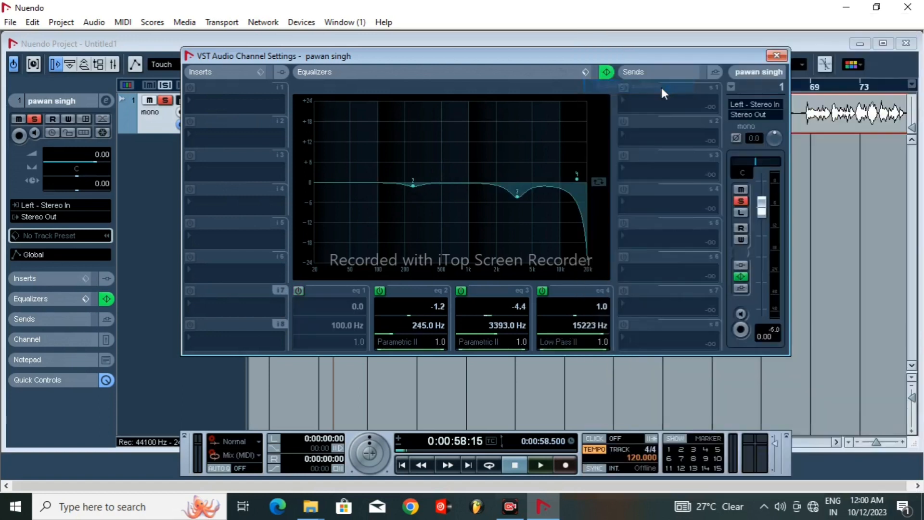
pyautogui.click(585, 71)
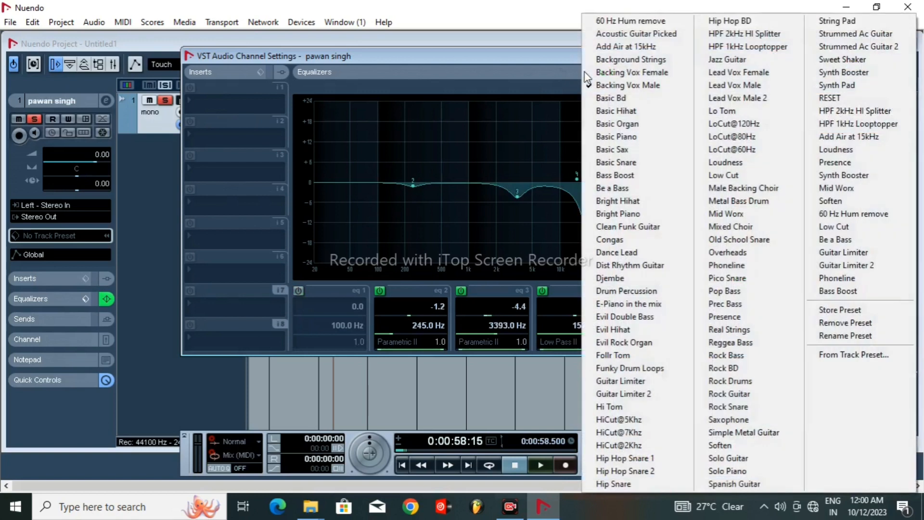
pyautogui.click(655, 73)
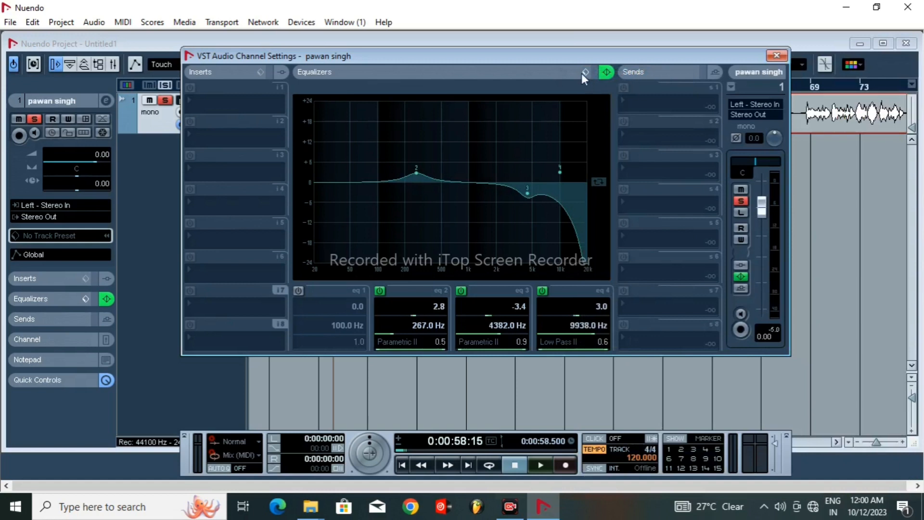
pyautogui.click(586, 72)
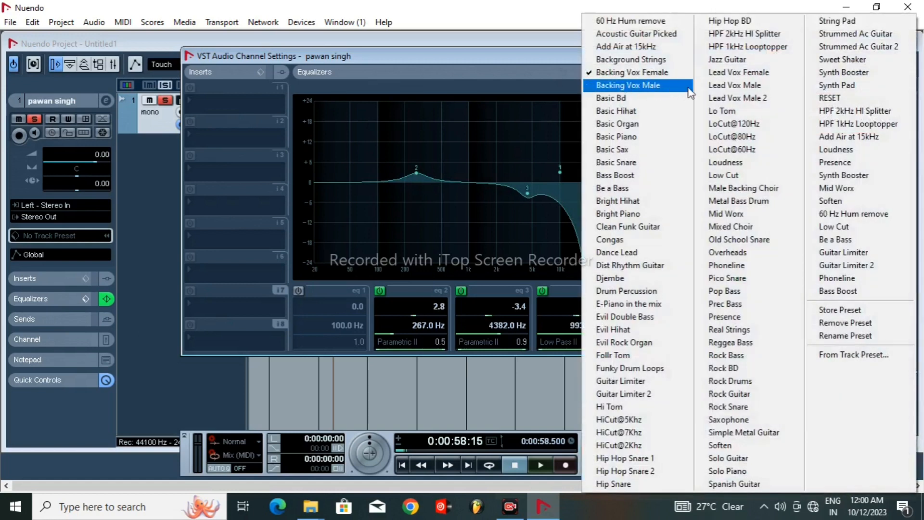
pyautogui.click(765, 88)
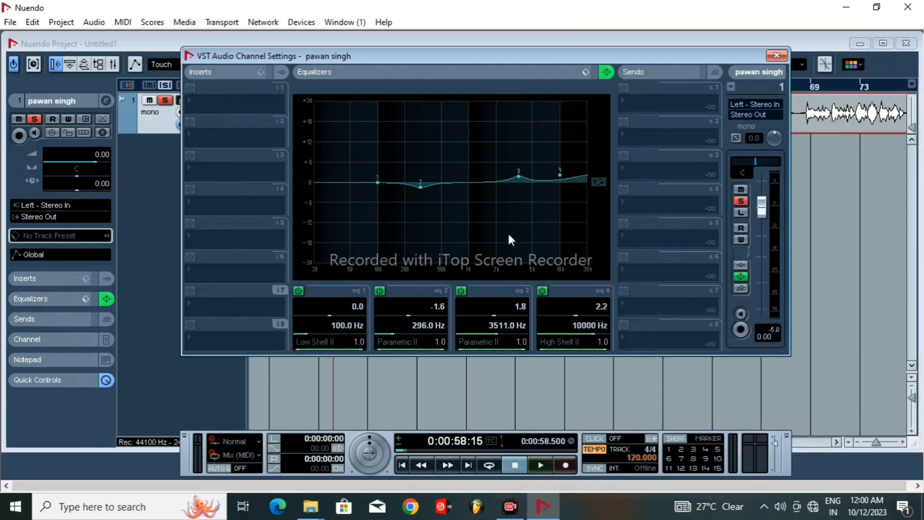
# Step: Add the Maximizer dynamics effect to the first insert slot of the vocal channel
pyautogui.click(228, 107)
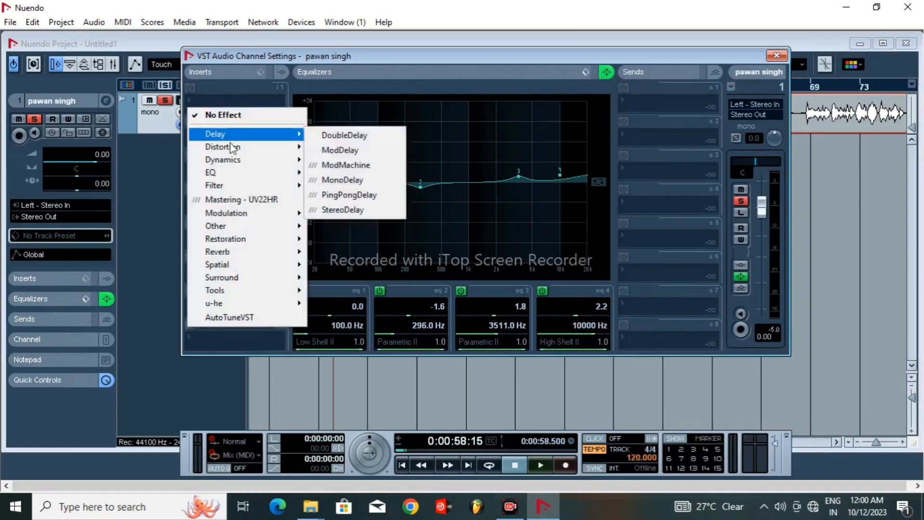
pyautogui.moveTo(241, 159)
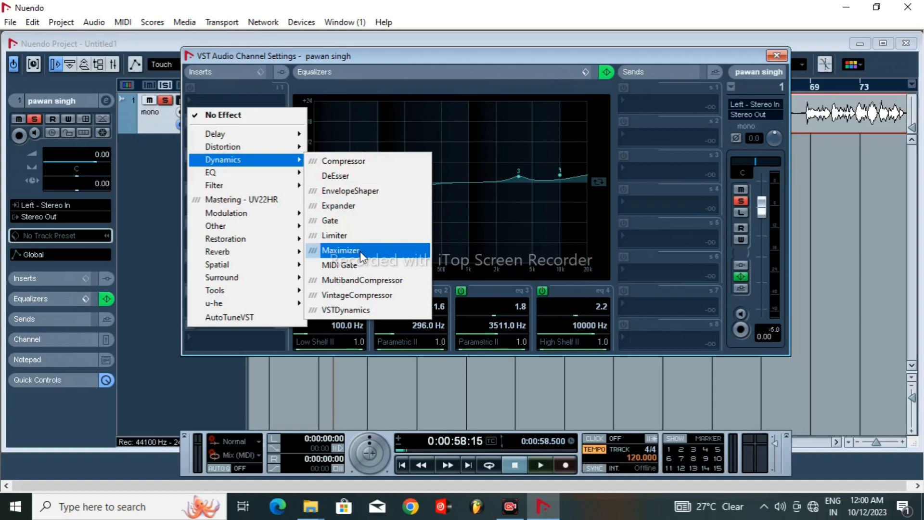
pyautogui.click(341, 250)
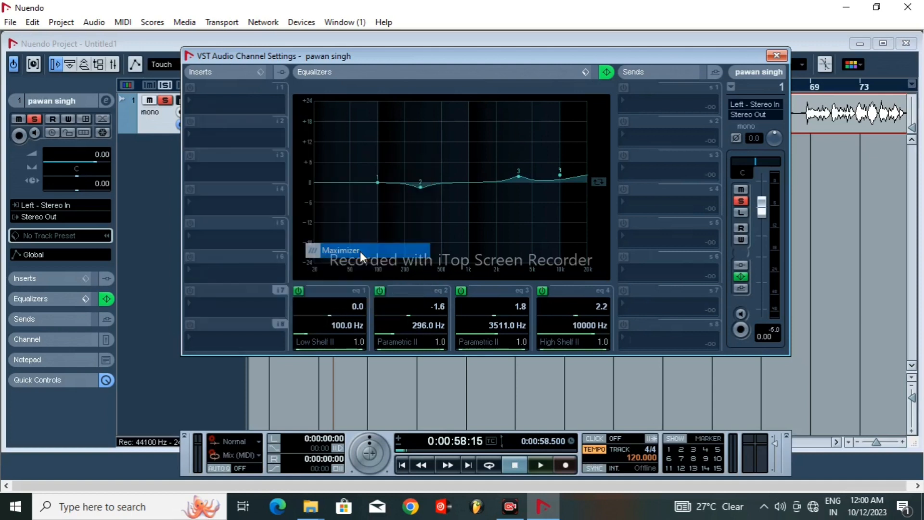
# Step: Load the Fat Backing Vocals preset in the Maximizer and close the preset browser
pyautogui.click(458, 206)
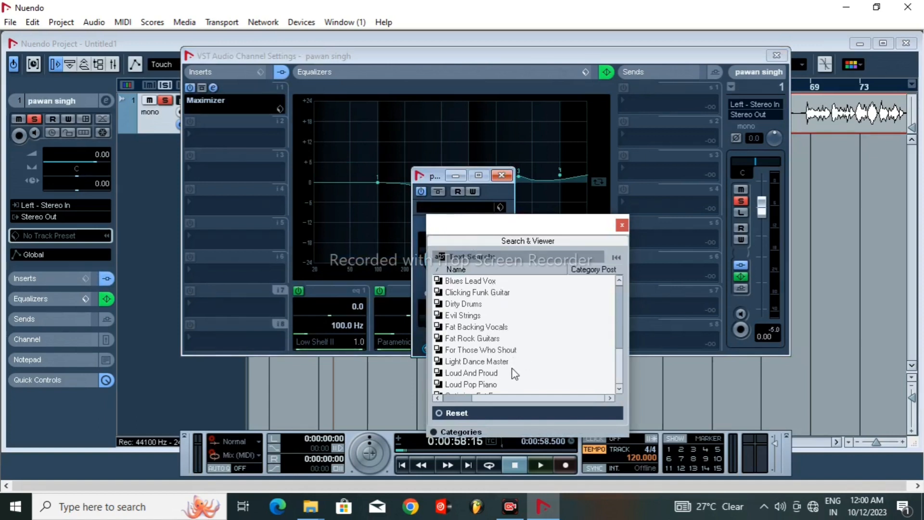
pyautogui.scroll(-1, 514, 373)
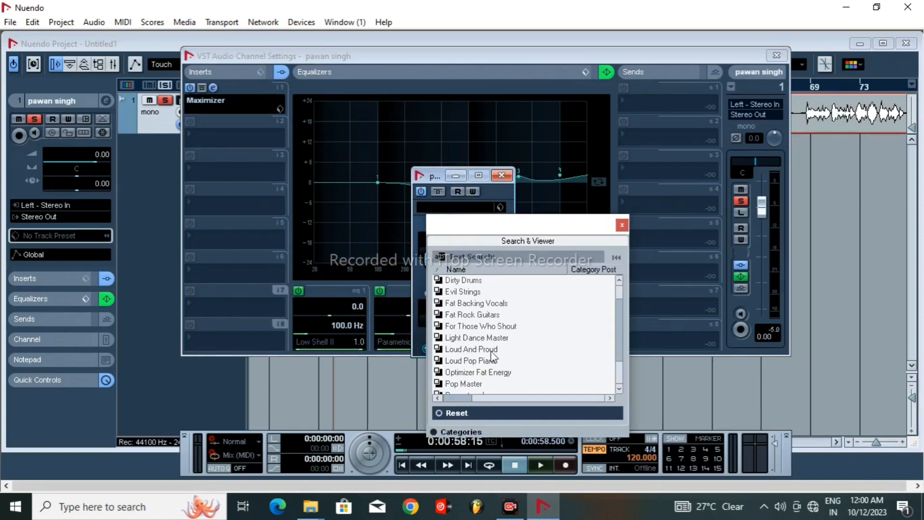
pyautogui.scroll(-1, 505, 335)
pyautogui.scroll(1, 504, 318)
pyautogui.click(493, 304)
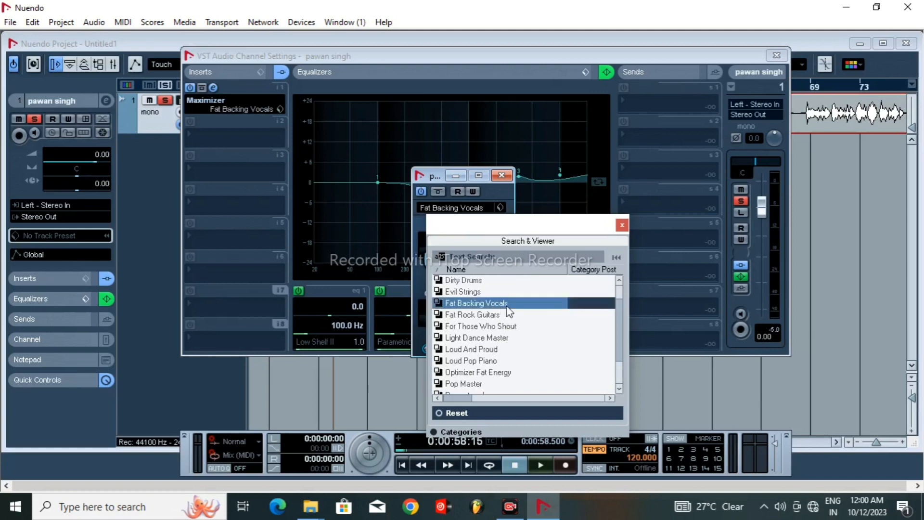
pyautogui.click(622, 225)
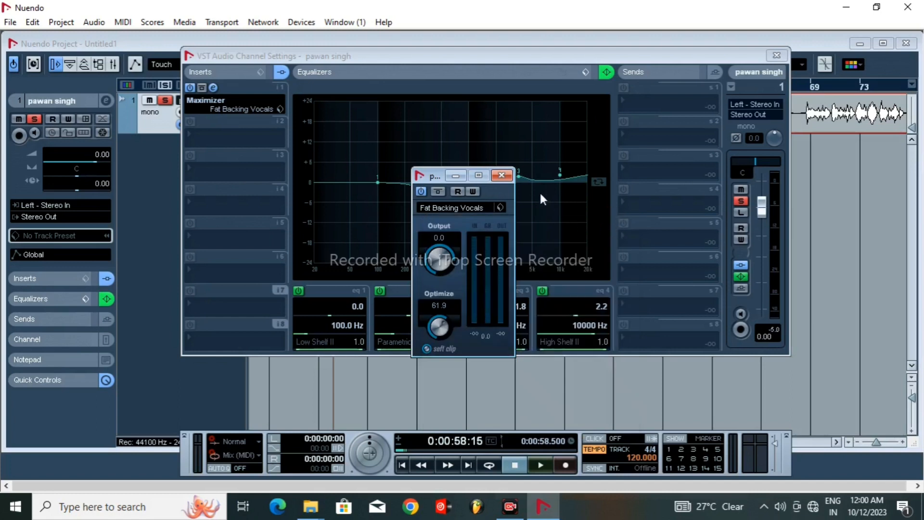
# Step: Add the Limiter dynamics effect to the second insert slot of the vocal channel and load its Backing Vocals preset
pyautogui.click(501, 175)
pyautogui.click(241, 145)
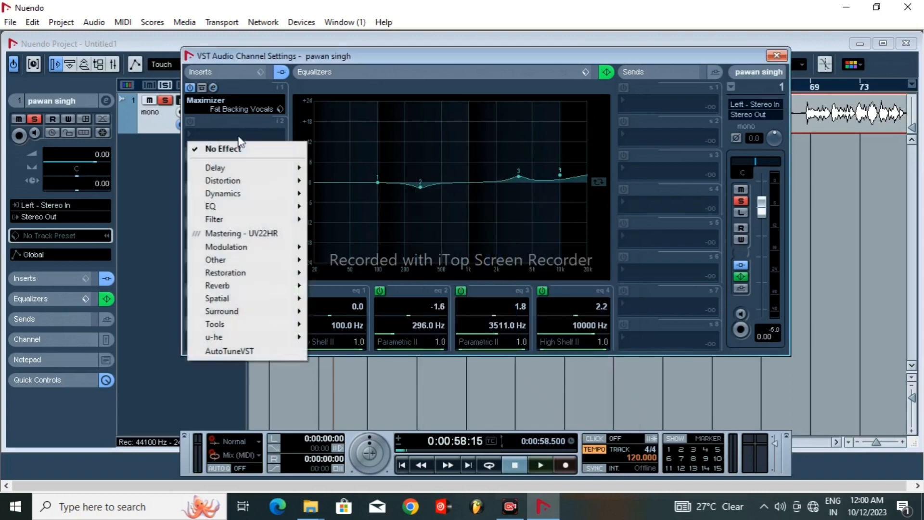
pyautogui.moveTo(249, 198)
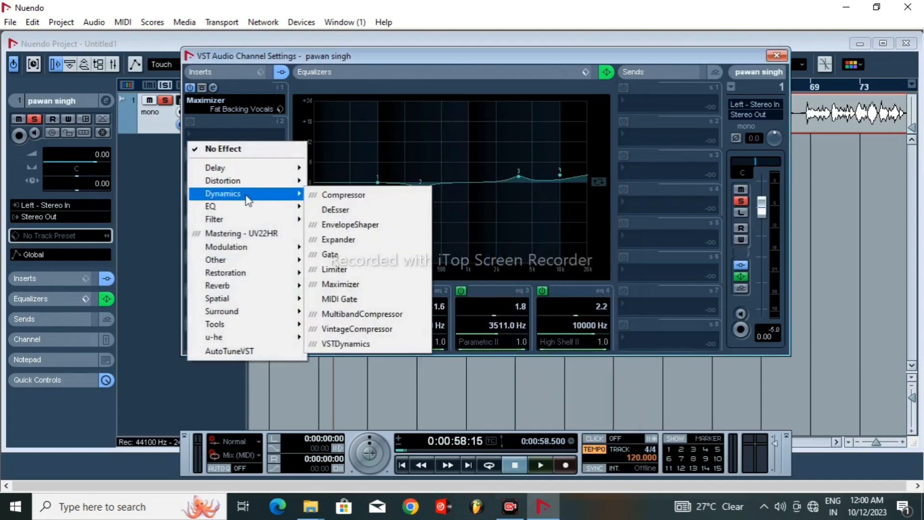
pyautogui.click(375, 275)
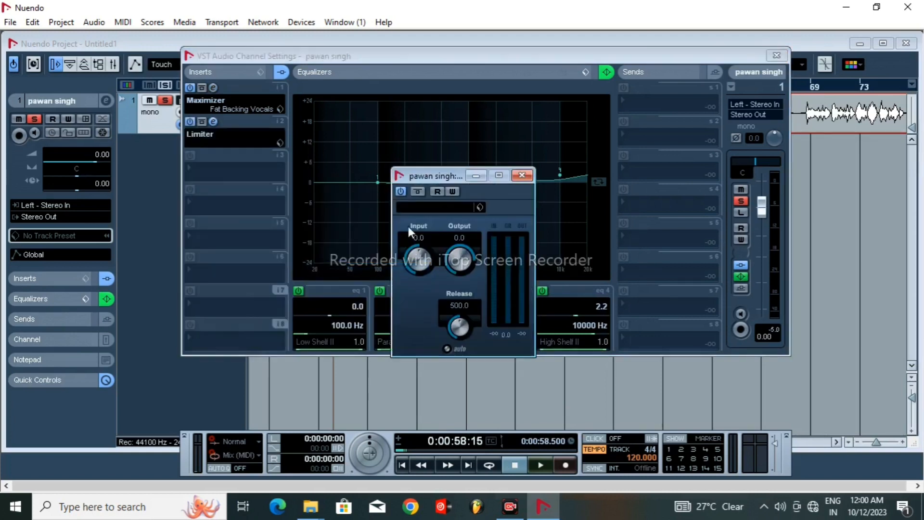
pyautogui.click(426, 205)
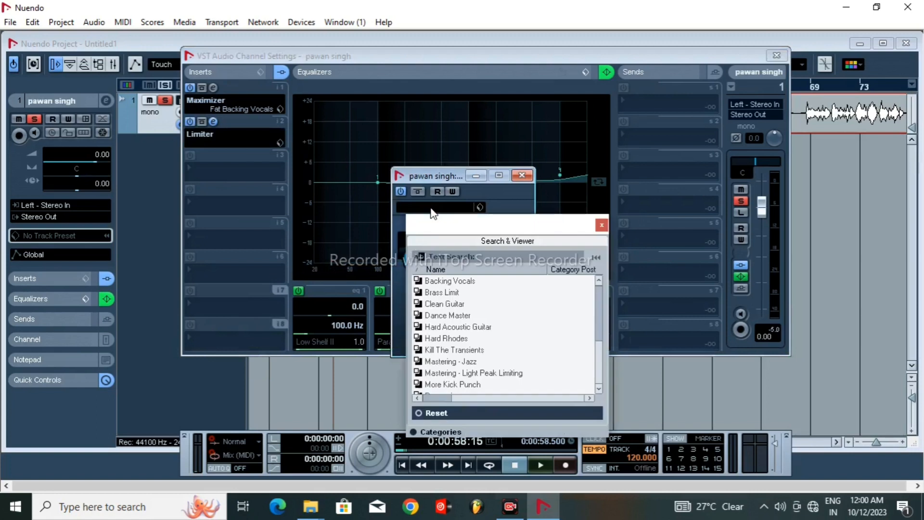
pyautogui.doubleClick(469, 282)
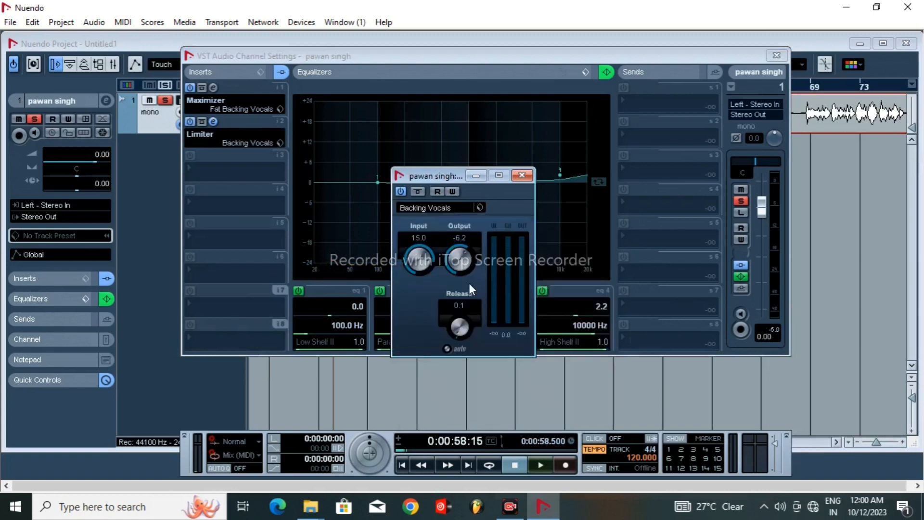
pyautogui.click(521, 175)
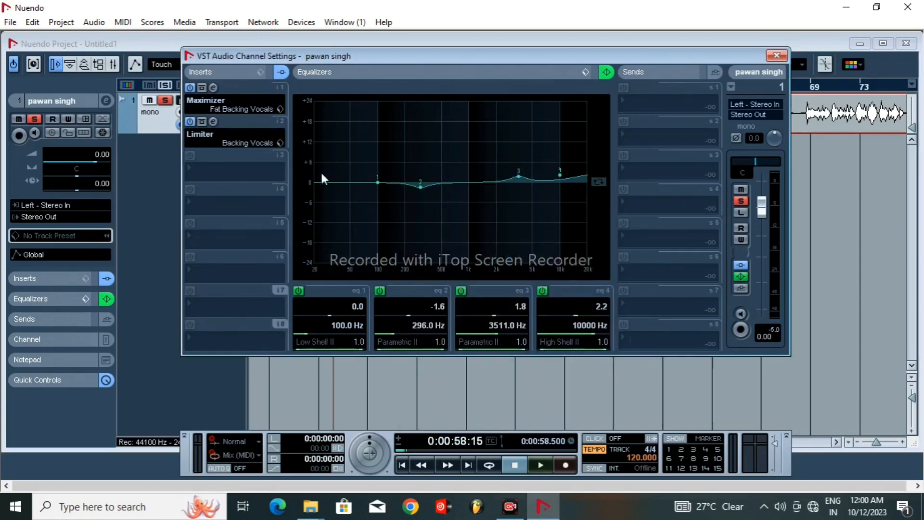
# Step: Add the DeNoiser restoration effect to the third insert slot and apply its Low preset
pyautogui.click(236, 171)
pyautogui.moveTo(245, 205)
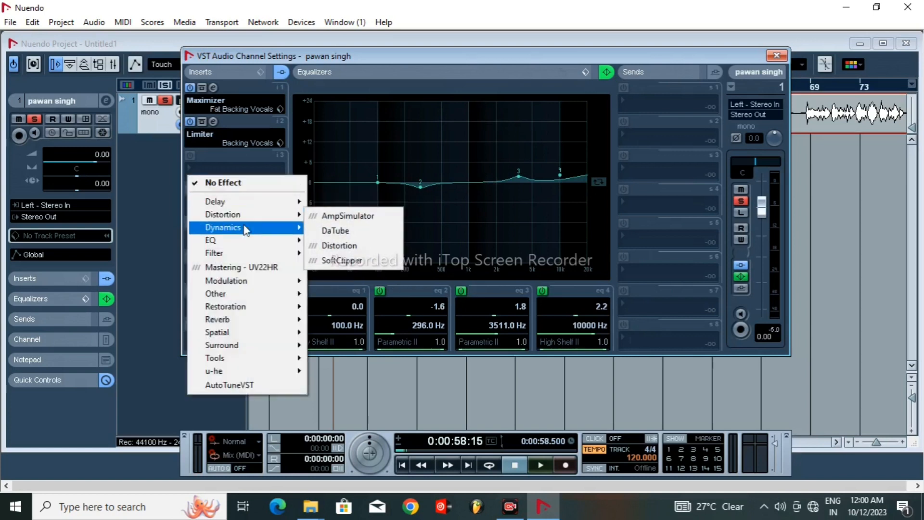
pyautogui.moveTo(244, 299)
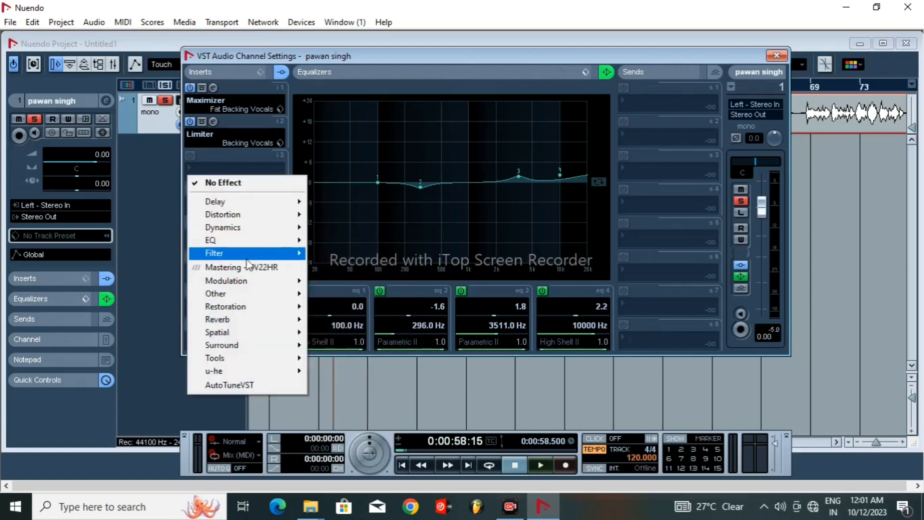
pyautogui.moveTo(253, 260)
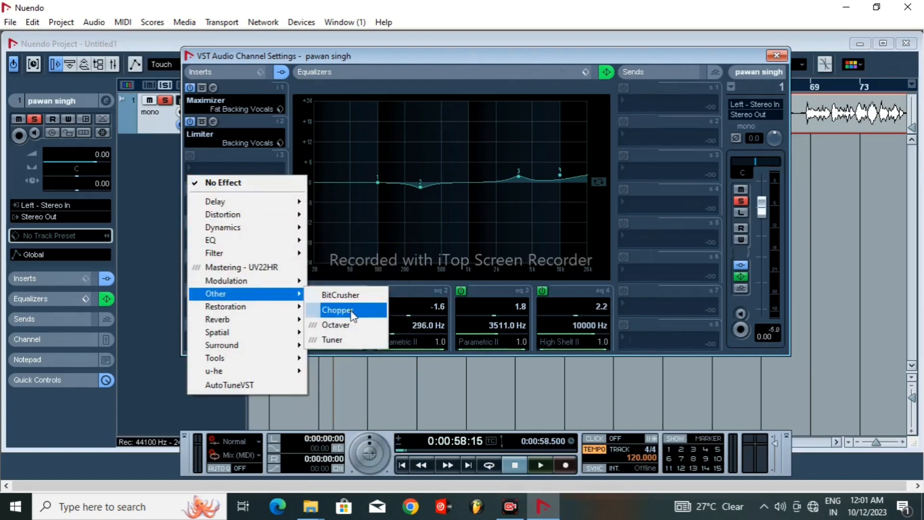
pyautogui.moveTo(256, 313)
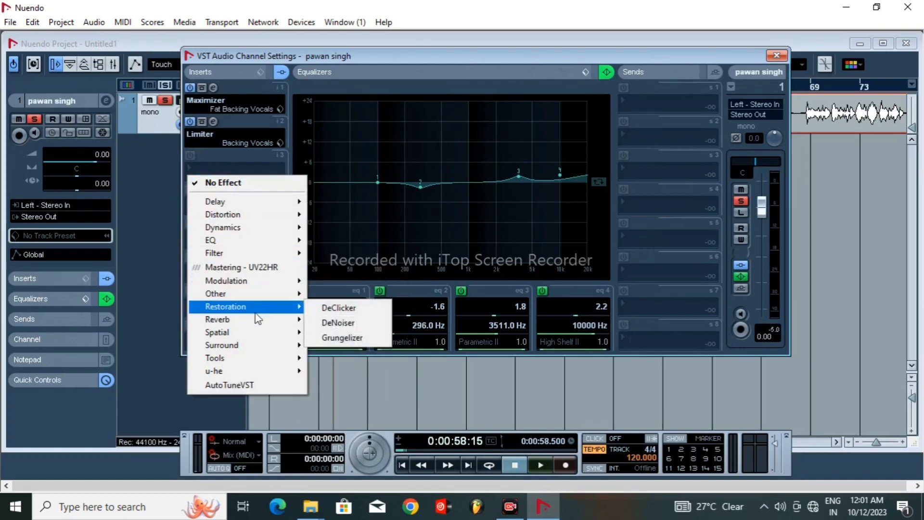
pyautogui.click(348, 324)
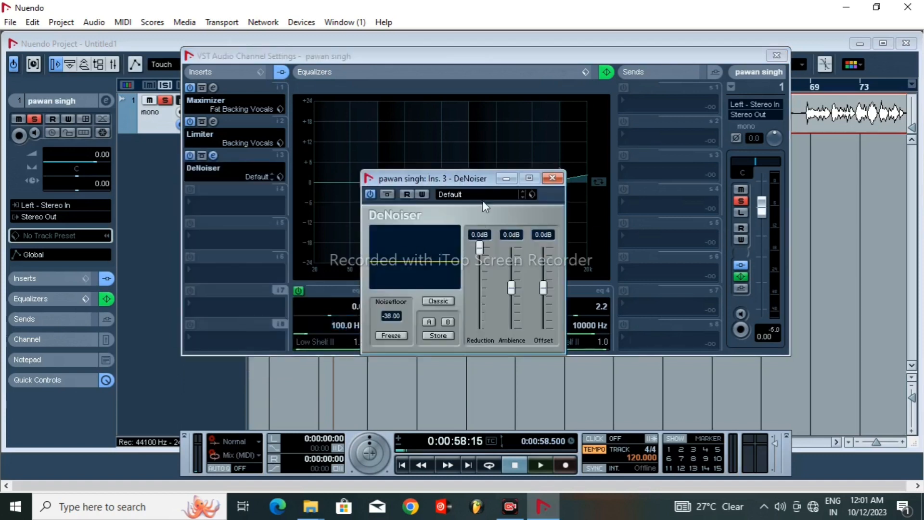
pyautogui.click(484, 195)
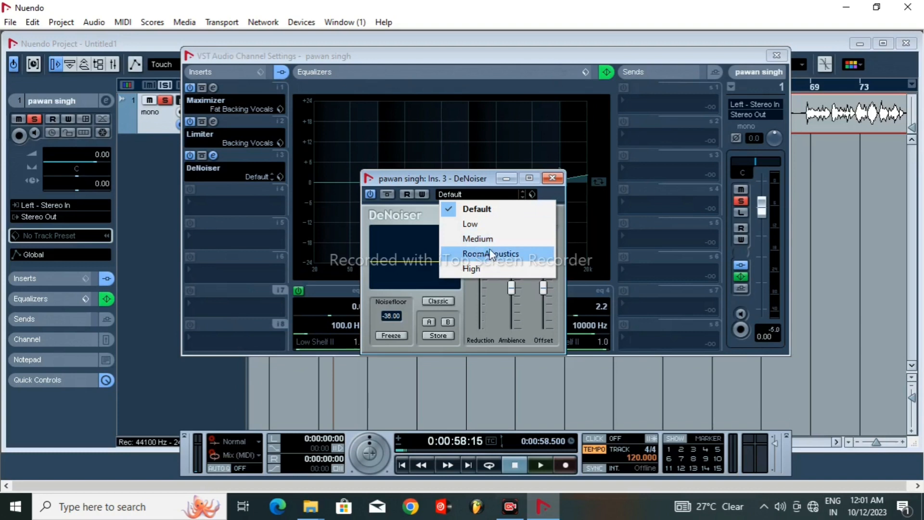
pyautogui.click(496, 226)
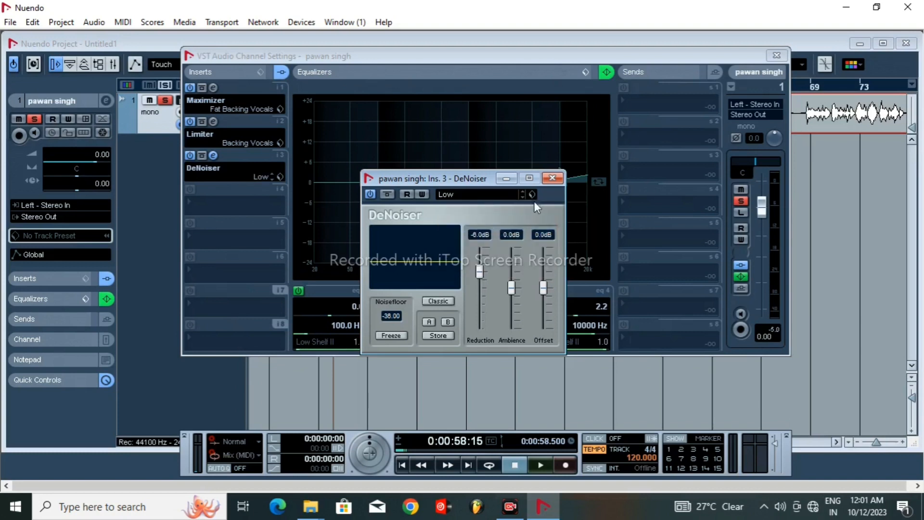
pyautogui.click(552, 178)
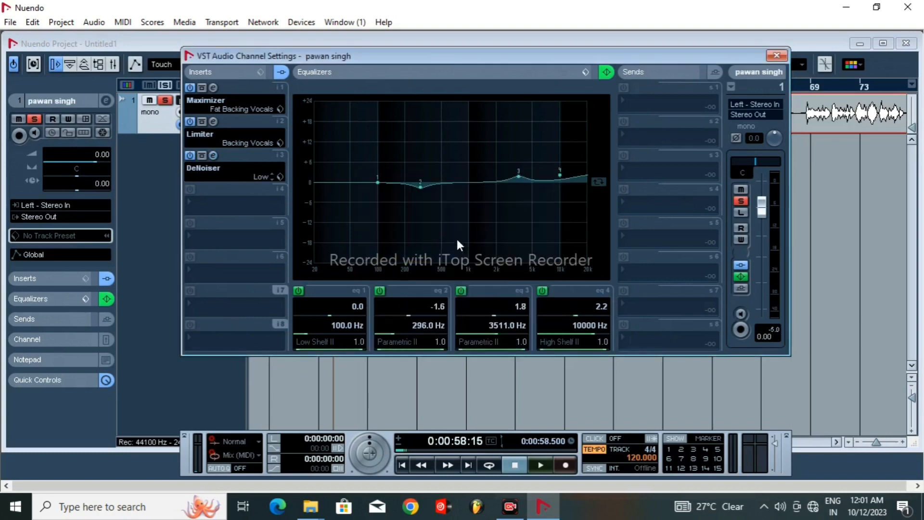
# Step: Add AutoTuneVST to the fourth insert slot with its settings untouched and close the vocal channel settings
pyautogui.click(222, 208)
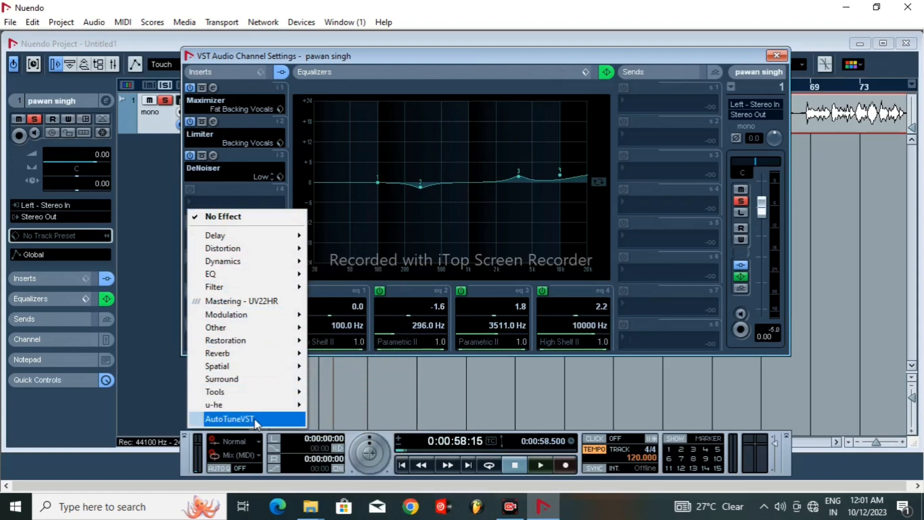
pyautogui.click(230, 419)
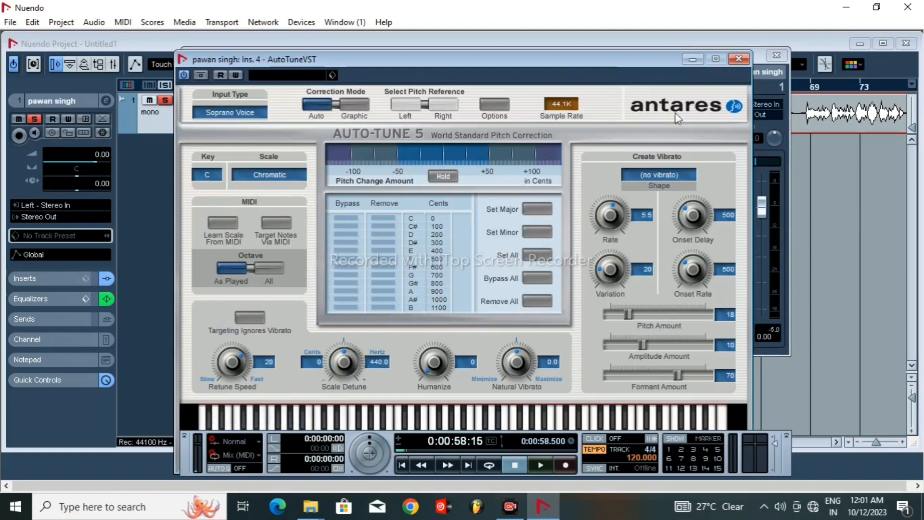
pyautogui.click(739, 59)
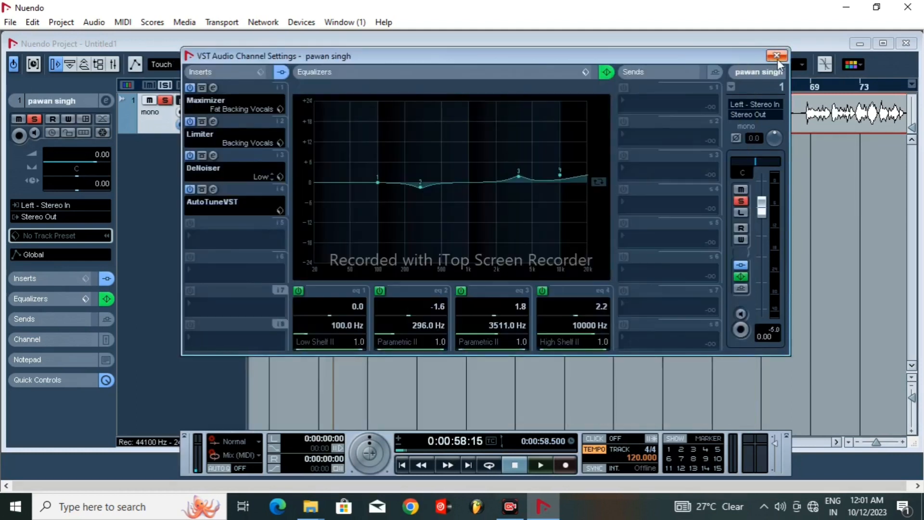
pyautogui.click(778, 59)
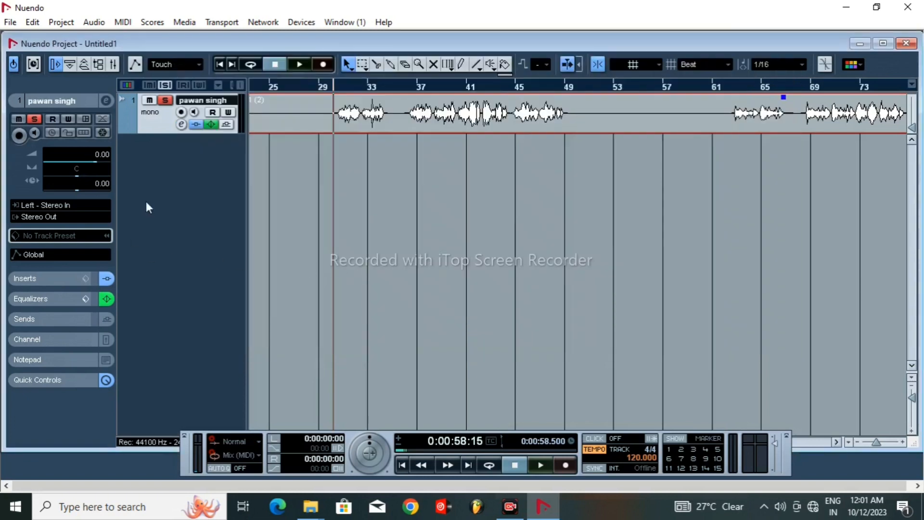
# Step: Add one instrument track below the vocal track using the Nexus instrument
pyautogui.rightClick(171, 173)
pyautogui.click(256, 199)
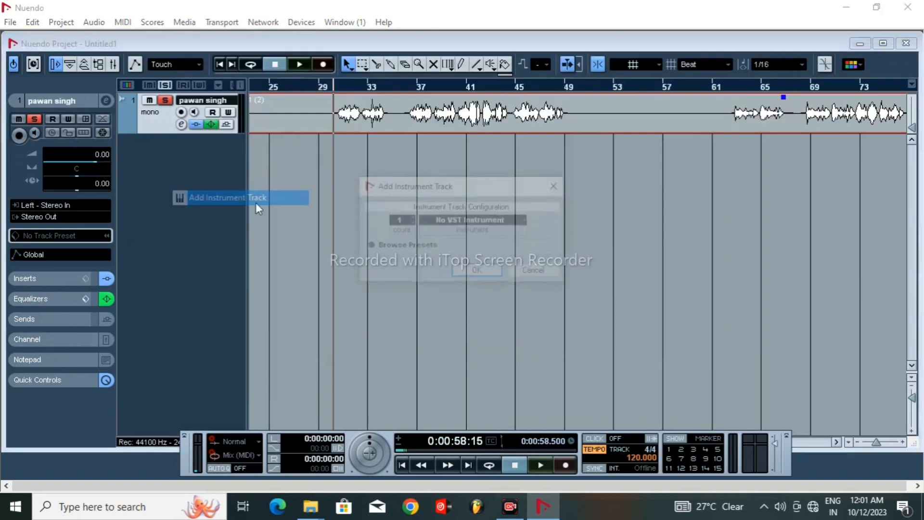
pyautogui.click(471, 220)
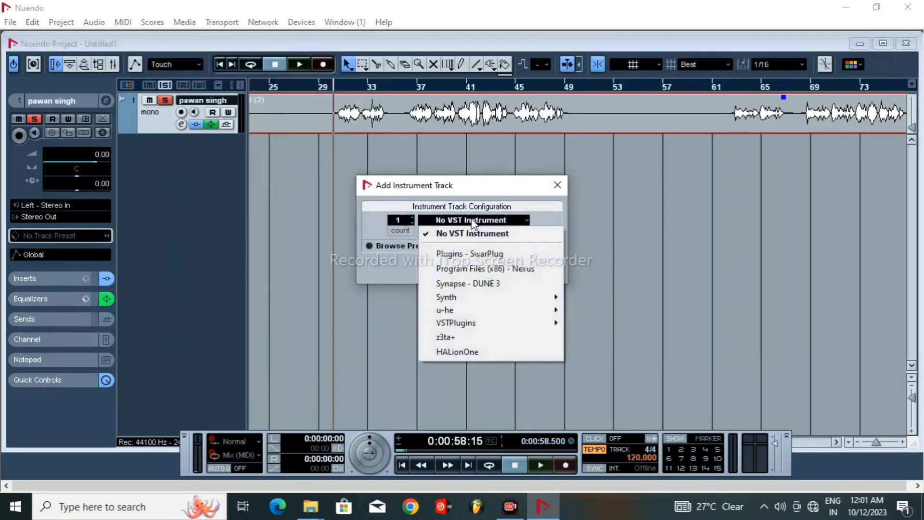
pyautogui.click(492, 270)
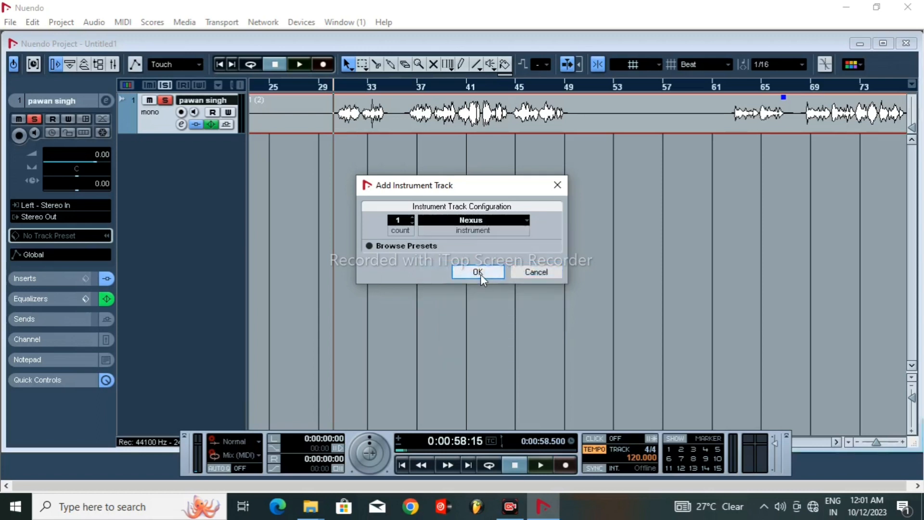
pyautogui.click(481, 274)
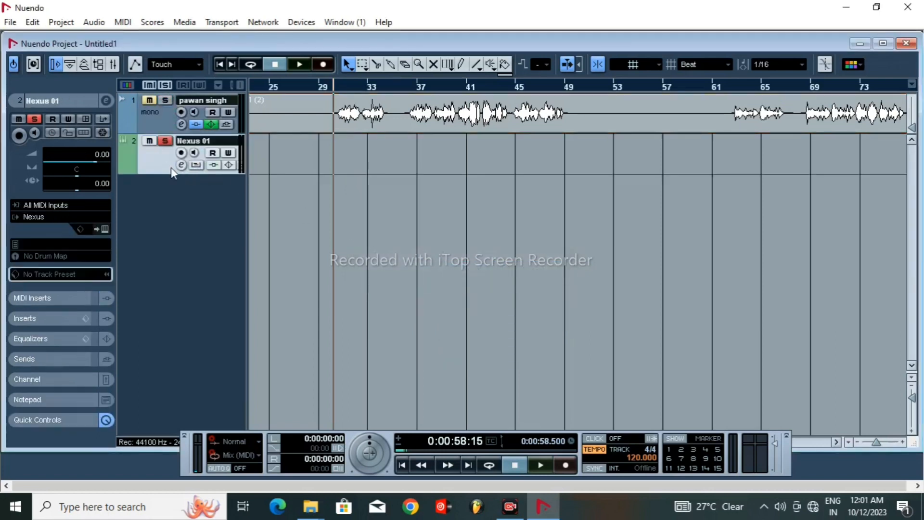
# Step: Load the PN Ballad Grand Piano preset from the Piano category in Nexus and close the instrument window
pyautogui.click(104, 229)
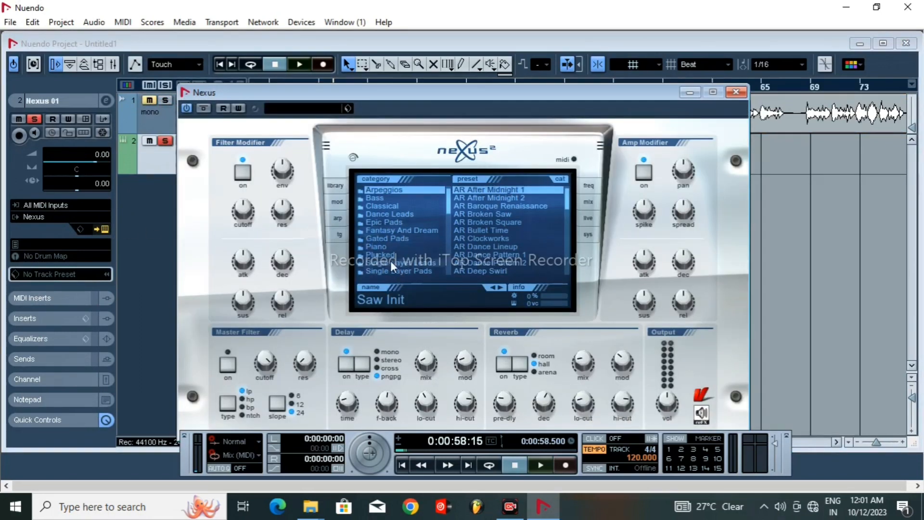
pyautogui.click(387, 247)
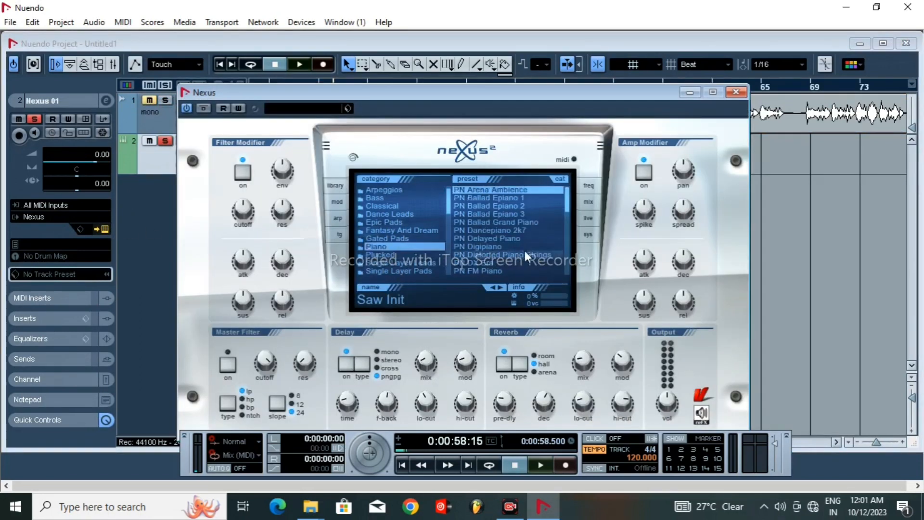
pyautogui.click(533, 222)
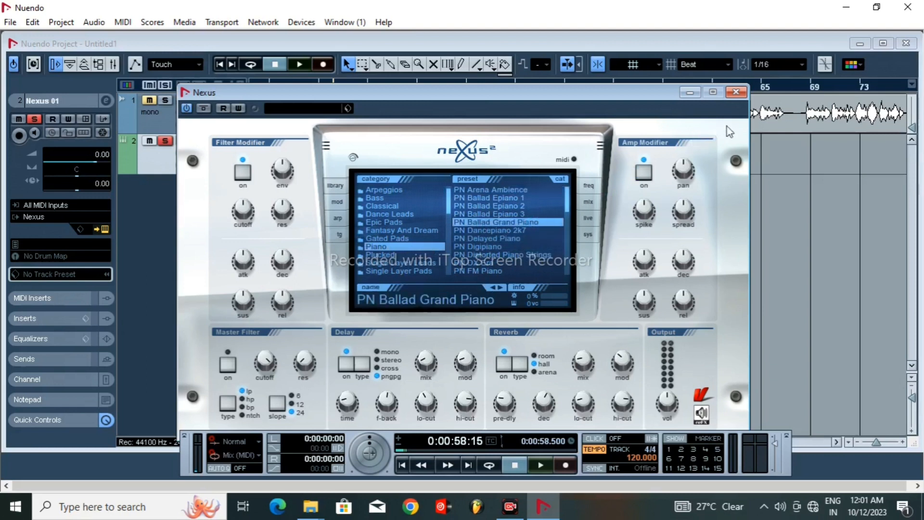
pyautogui.click(736, 93)
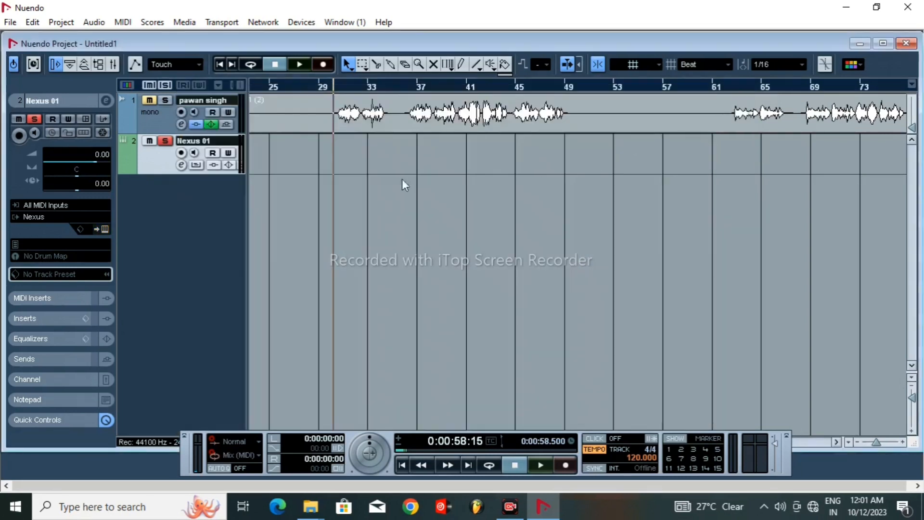
# Step: Draw an empty part on the Nexus track from about bar 26 to bar 42 and solo the vocal track as well
pyautogui.moveTo(297, 155); pyautogui.dragTo(466, 162)
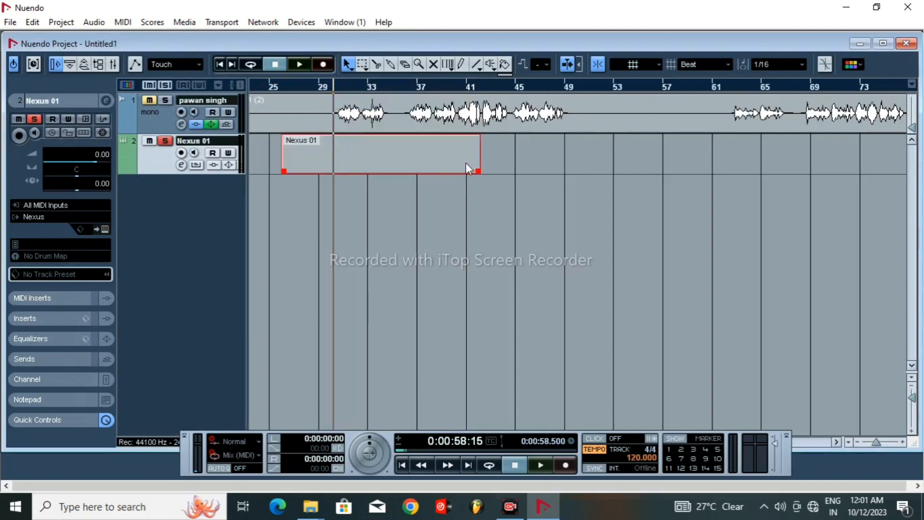
pyautogui.click(168, 99)
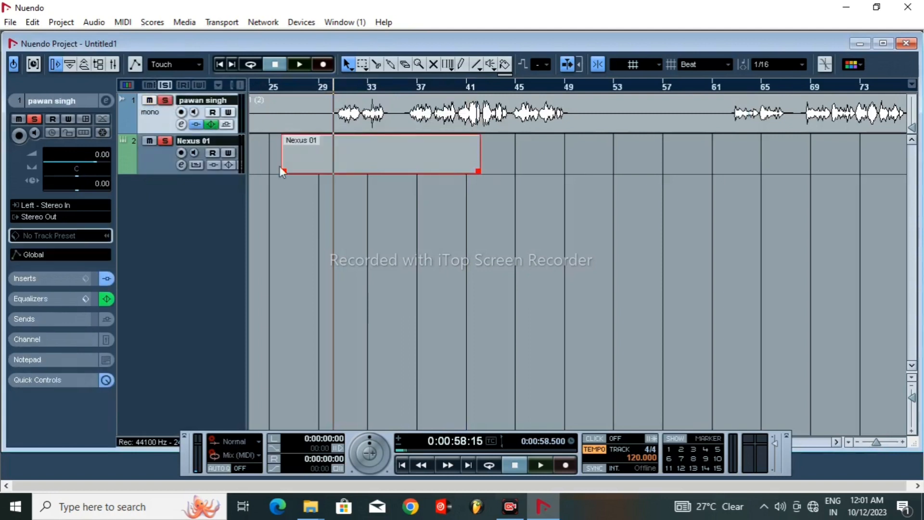
# Step: Open the Nexus part in the Key Editor and audition piano notes against the vocal playback to find its key
pyautogui.doubleClick(346, 159)
pyautogui.press('space')
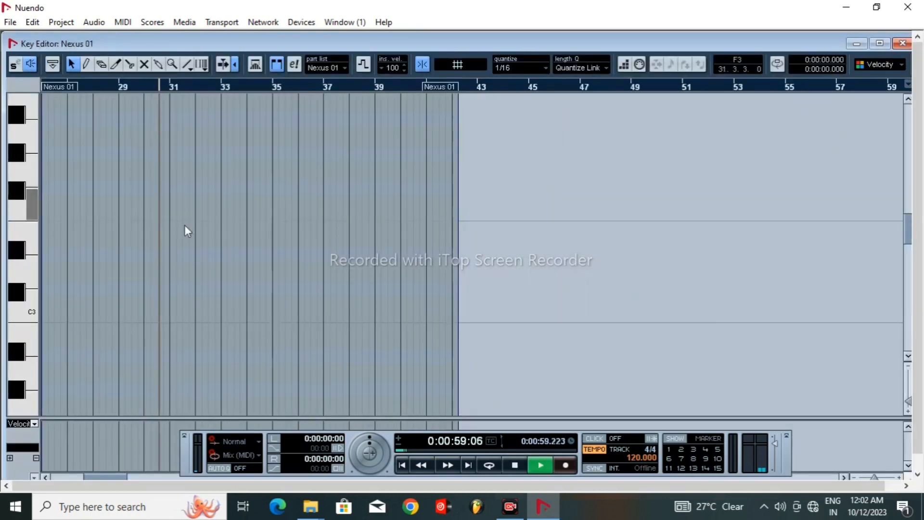
pyautogui.press('space')
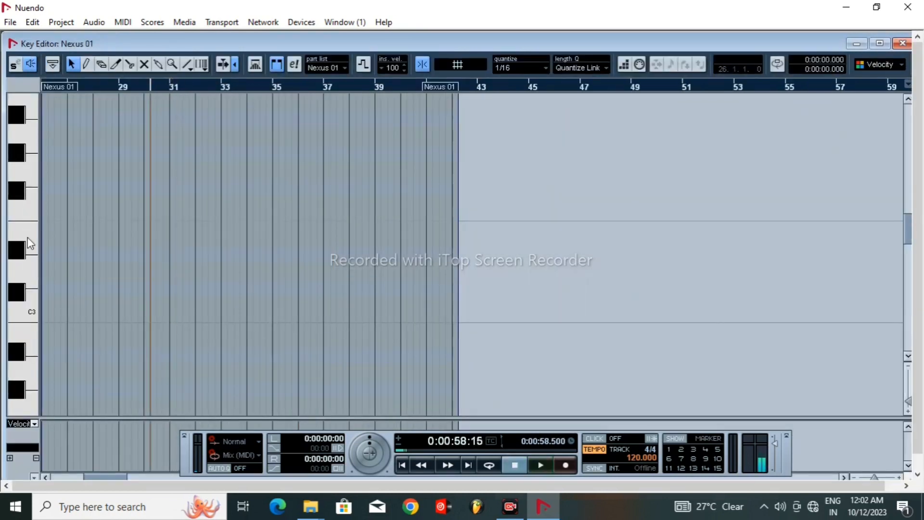
pyautogui.click(28, 267)
pyautogui.press('space')
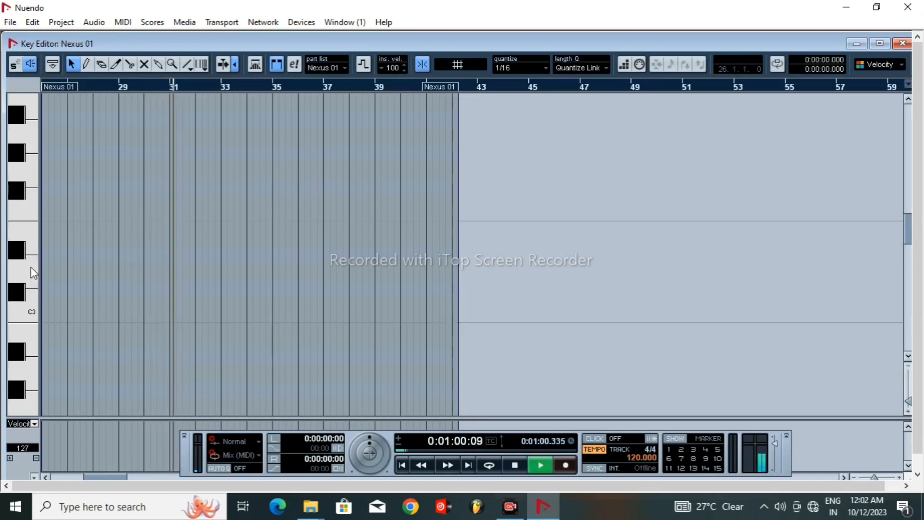
pyautogui.click(32, 239)
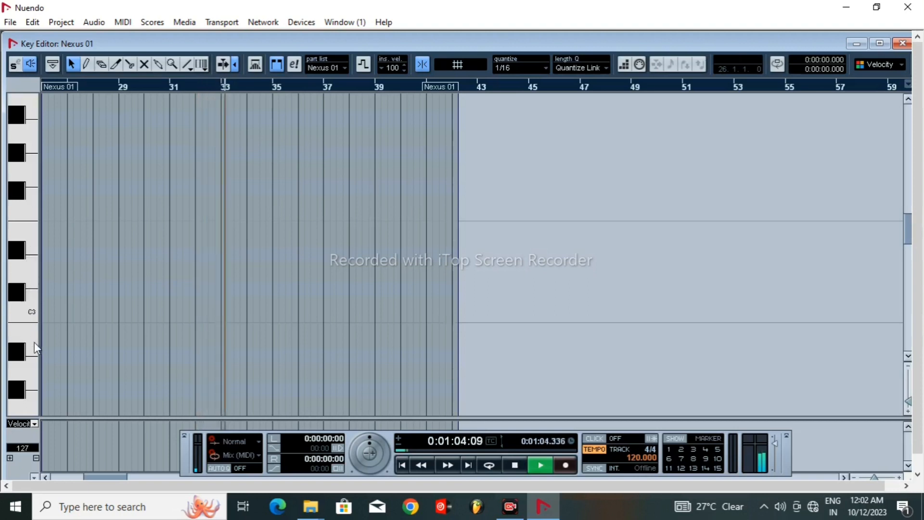
pyautogui.click(18, 293)
pyautogui.click(18, 293)
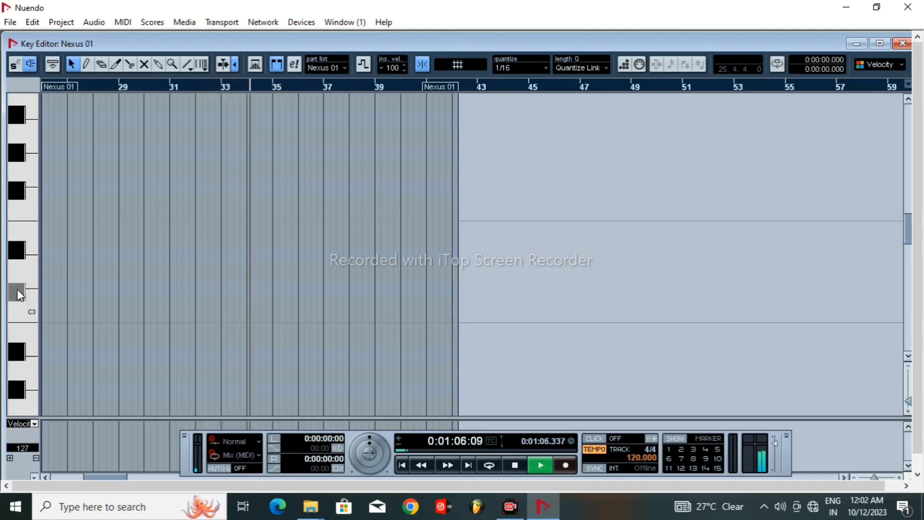
pyautogui.press('space')
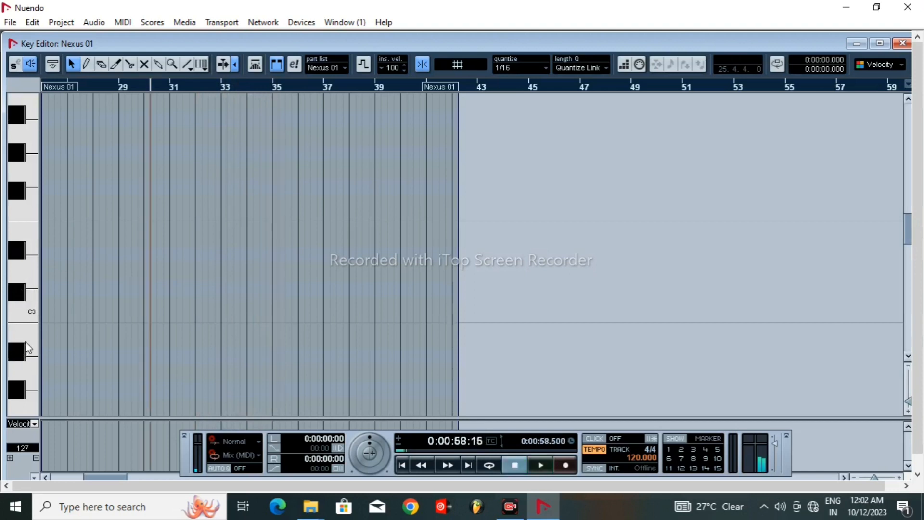
# Step: Audition more piano notes around C3 in the Key Editor and play the vocal again to compare the pitch
pyautogui.click(19, 389)
pyautogui.click(20, 317)
pyautogui.click(32, 314)
pyautogui.click(21, 257)
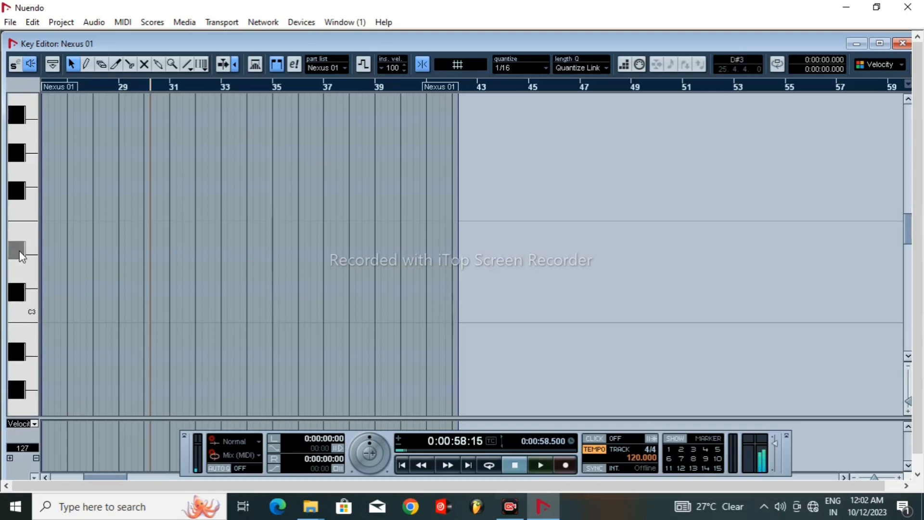
pyautogui.click(33, 273)
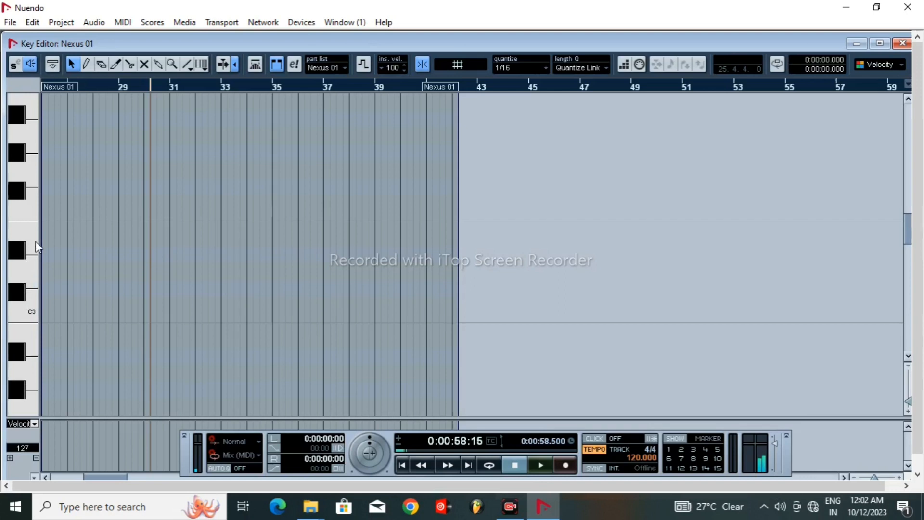
pyautogui.click(17, 294)
pyautogui.click(19, 296)
pyautogui.press('space')
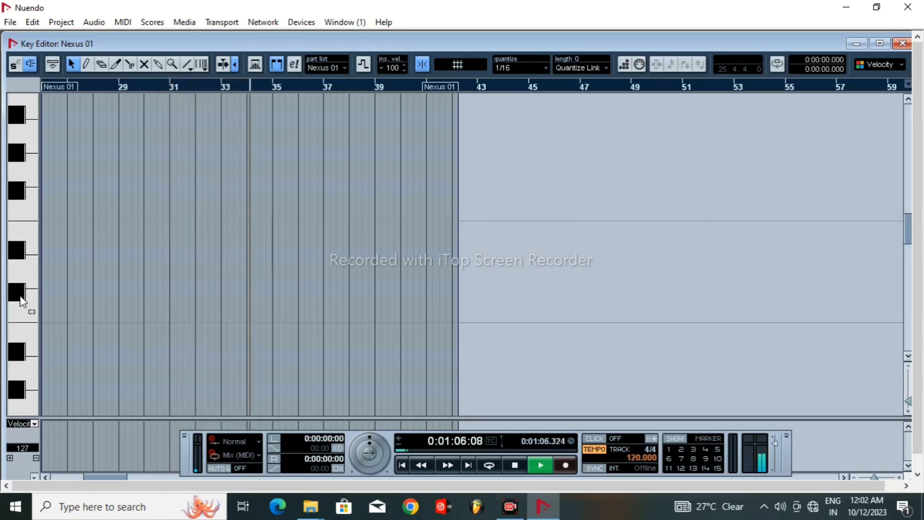
pyautogui.press('space')
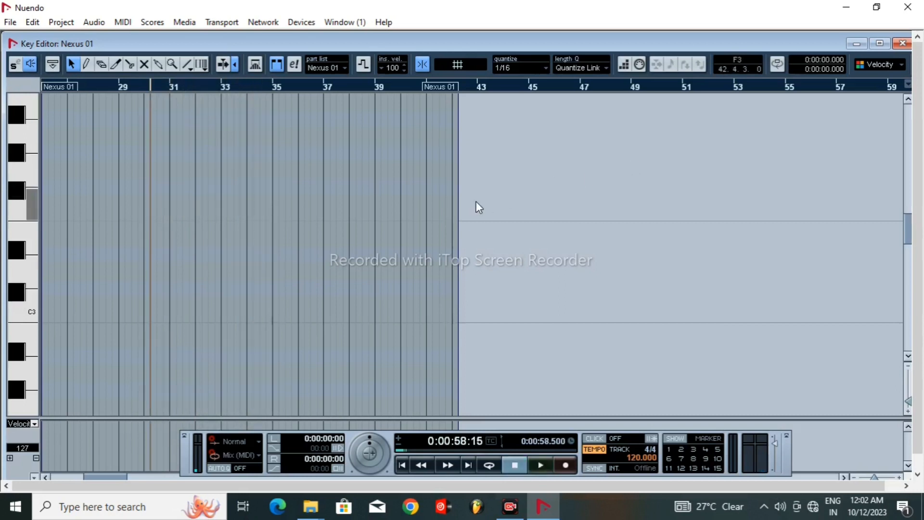
# Step: Close the Key Editor, delete the empty Nexus part and take the Nexus track out of solo
pyautogui.hotkey('ctrl', 'w')
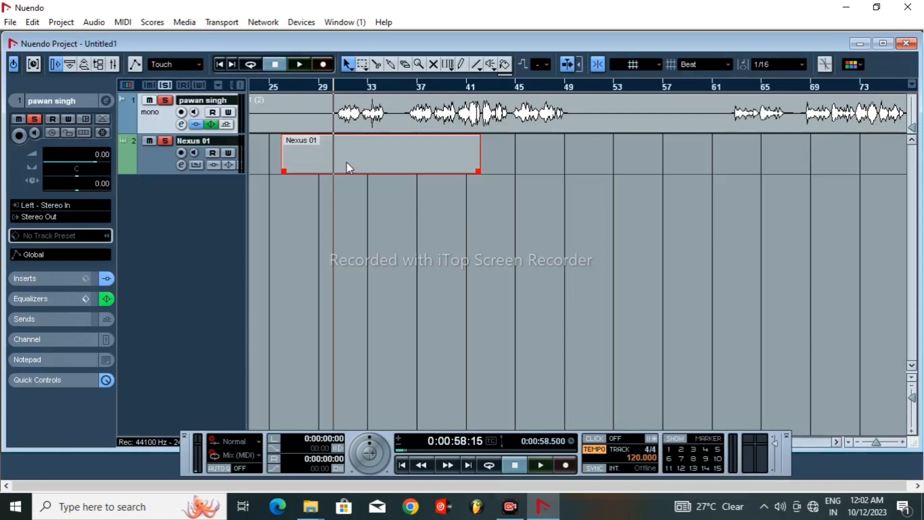
pyautogui.press('Delete')
pyautogui.click(149, 141)
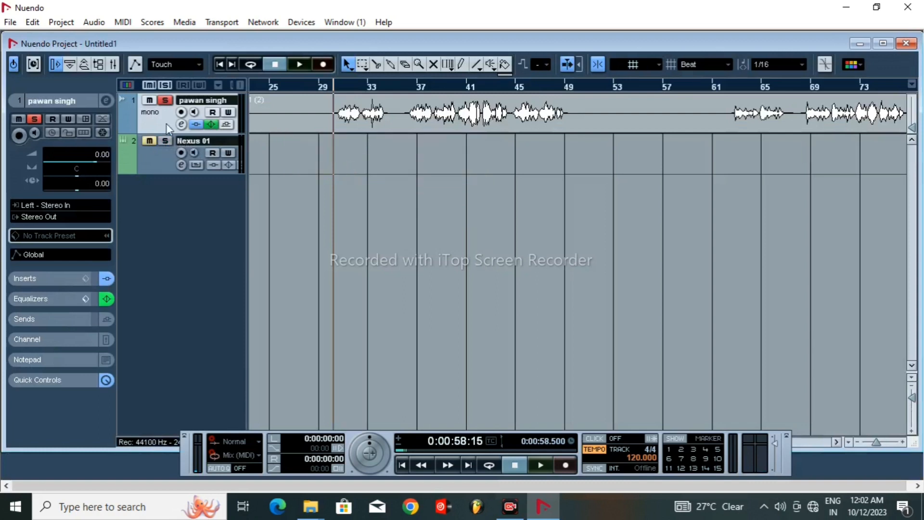
# Step: Set the vocal track's AutoTuneVST insert to the D-flat key and Minor scale, with a retune speed of 0
pyautogui.click(182, 125)
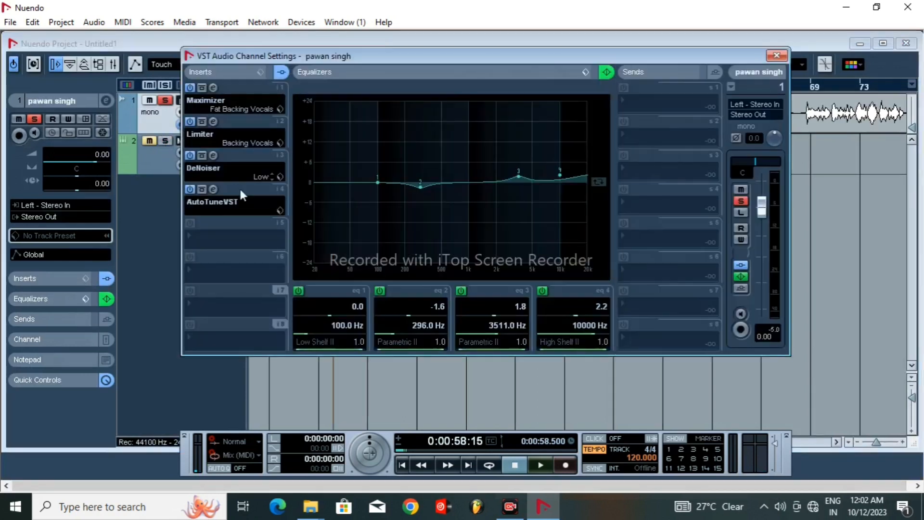
pyautogui.click(213, 189)
pyautogui.click(207, 175)
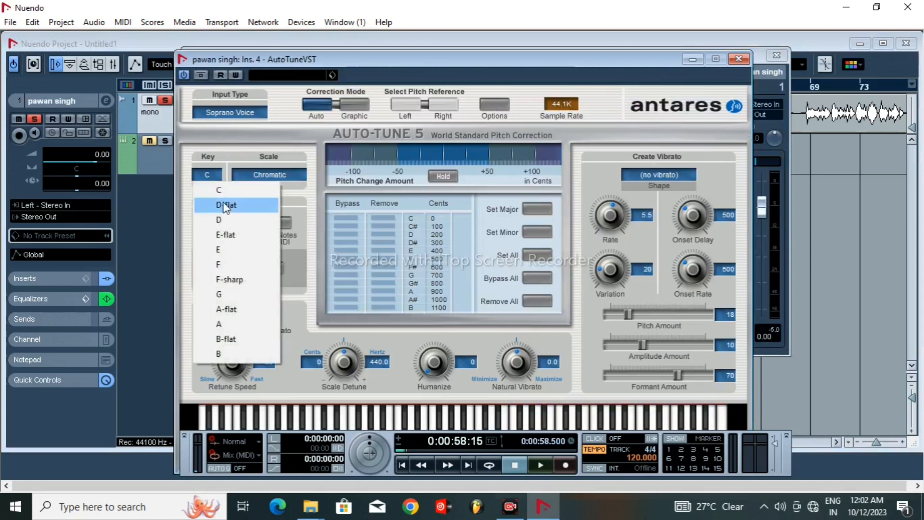
pyautogui.click(236, 195)
pyautogui.click(269, 175)
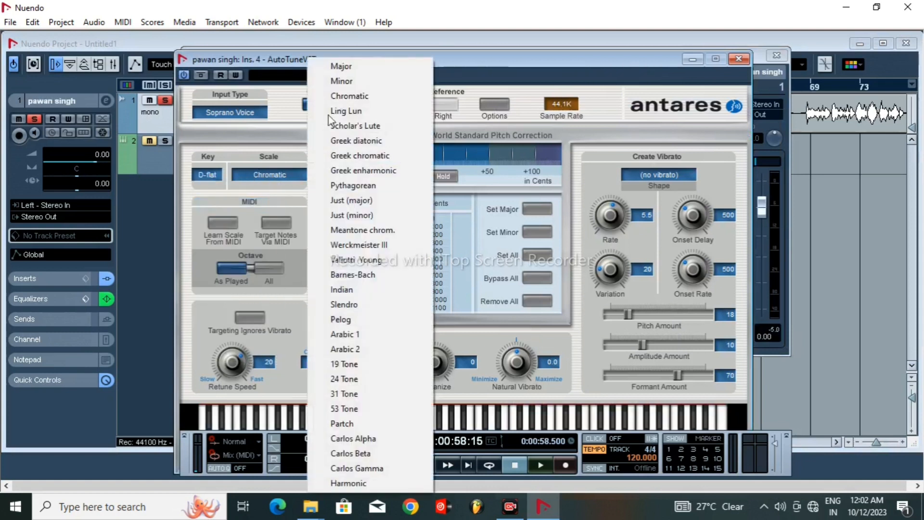
pyautogui.click(343, 81)
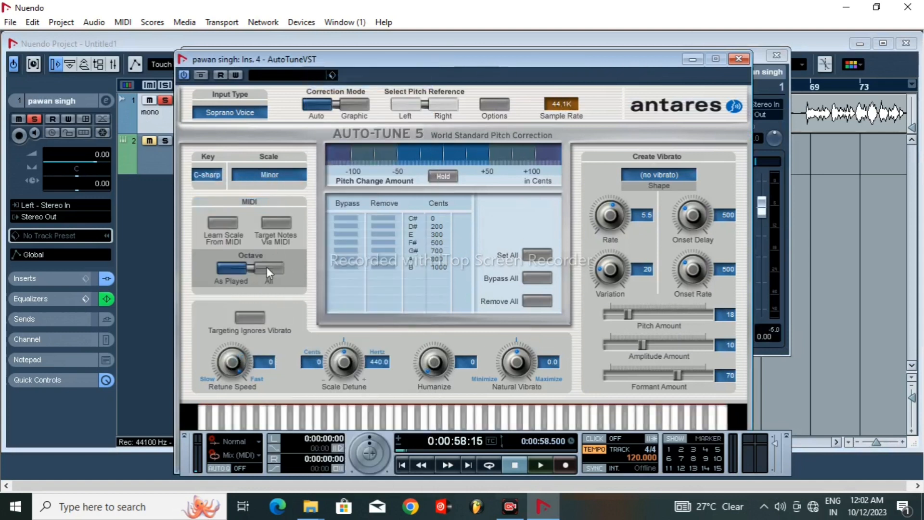
# Step: Set Auto-Tune's vibrato shape to sine wave with pitch amount 0, amplitude amount 0 and formant amount 100, and close the plug-in
pyautogui.click(658, 174)
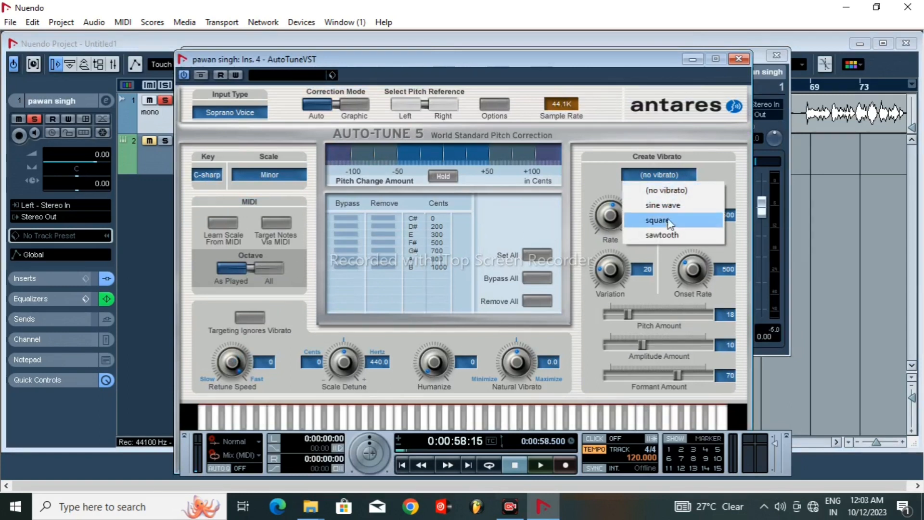
pyautogui.click(663, 205)
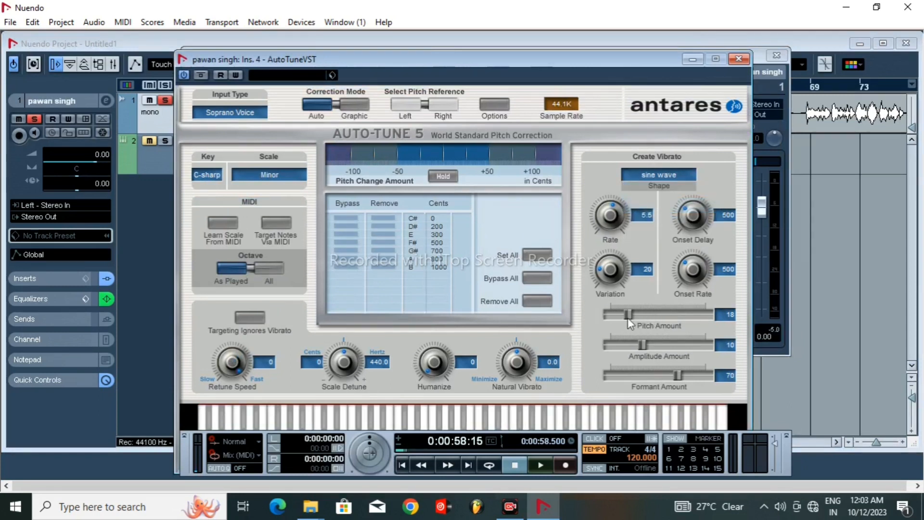
pyautogui.moveTo(628, 315); pyautogui.dragTo(610, 315)
pyautogui.moveTo(642, 344); pyautogui.dragTo(610, 345)
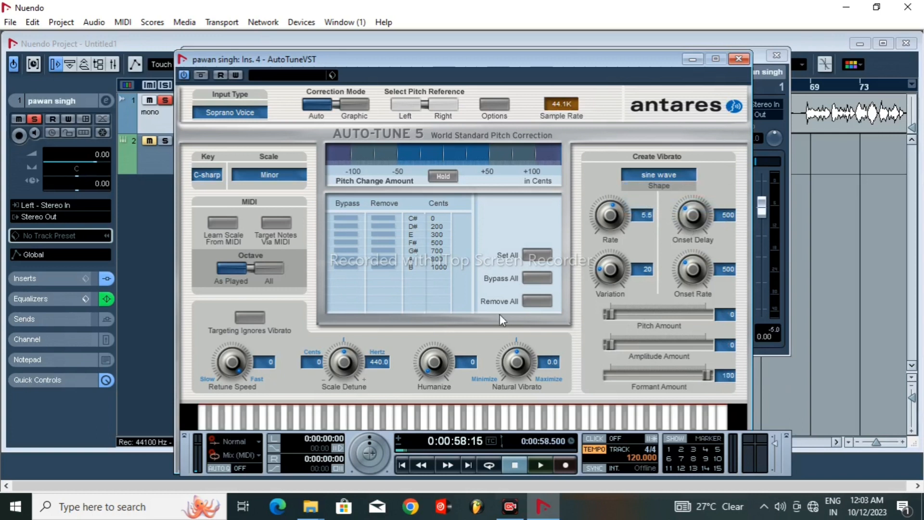
pyautogui.click(738, 59)
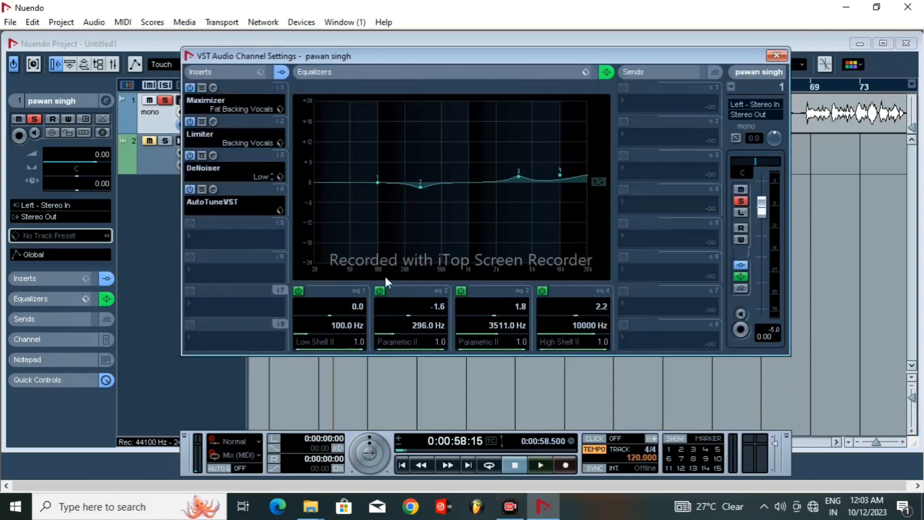
# Step: Switch off the vocal's Limiter insert, play back the vocal to check the sound, and close the channel settings
pyautogui.click(189, 121)
pyautogui.press('space')
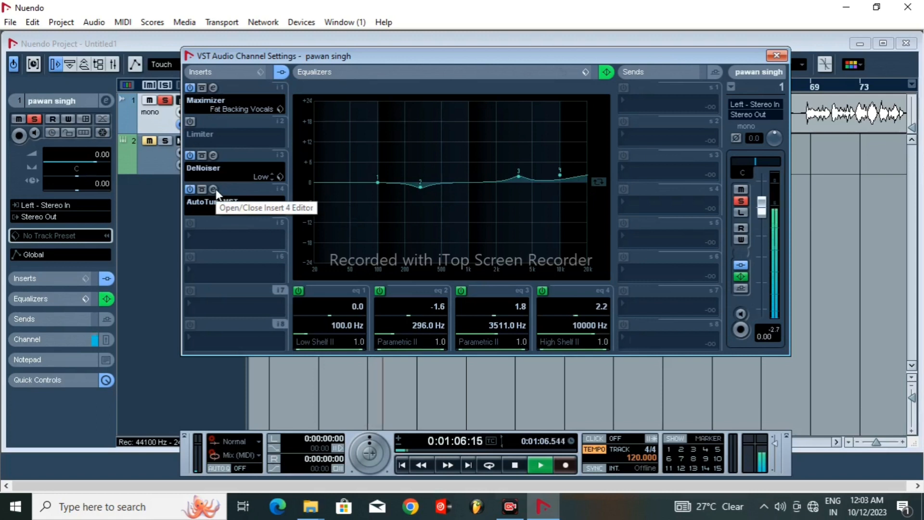
pyautogui.press('space')
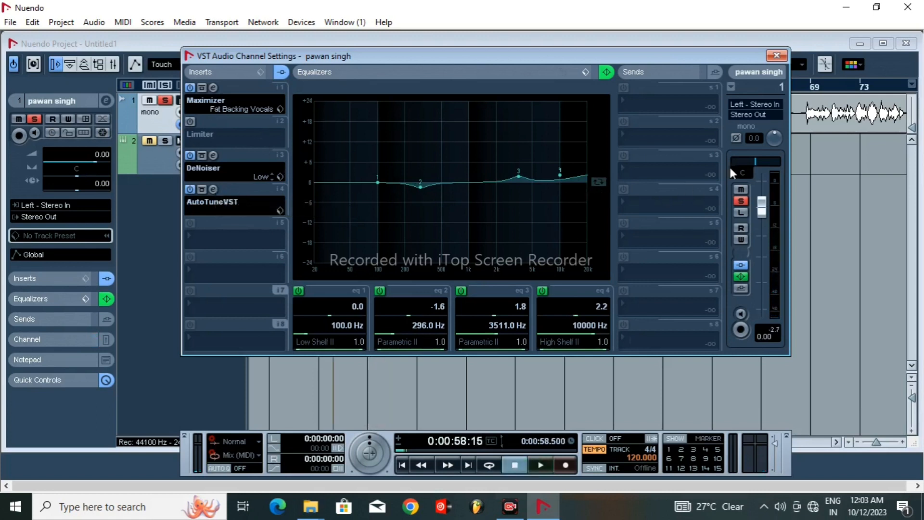
pyautogui.click(777, 56)
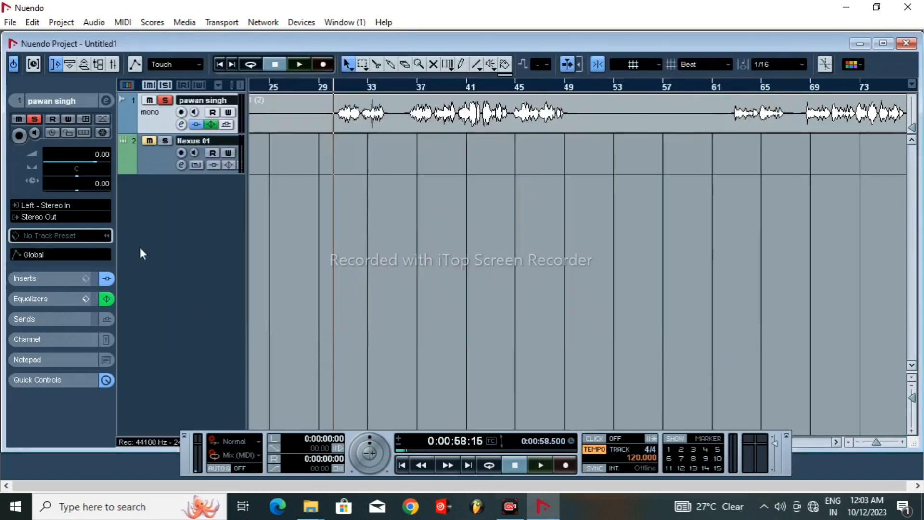
# Step: Turn off solo on the vocal track and mute the Nexus track
pyautogui.click(164, 99)
pyautogui.click(149, 142)
# Step: Add a stereo FX channel track using the DoubleDelay effect
pyautogui.rightClick(161, 212)
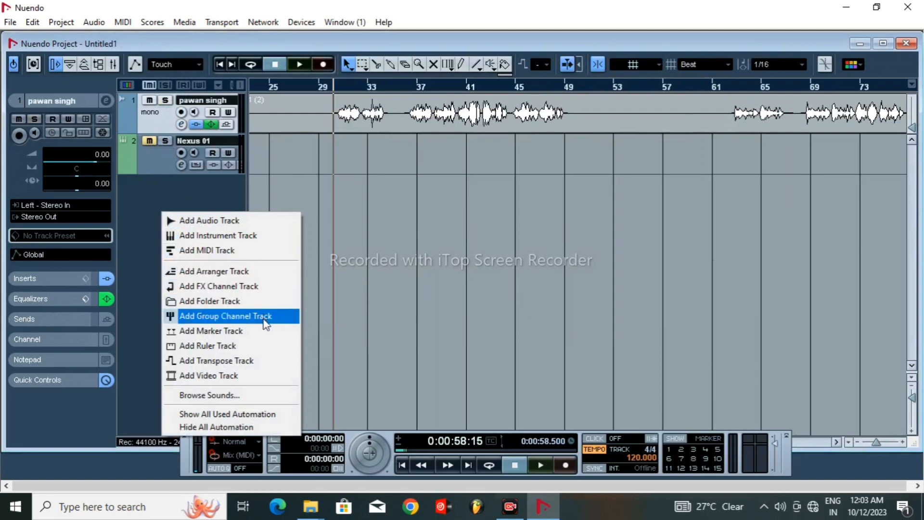
pyautogui.click(265, 286)
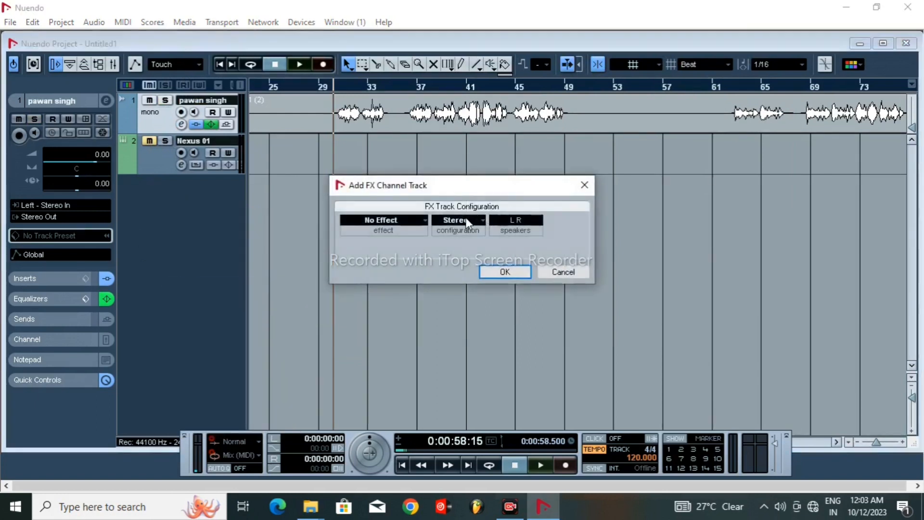
pyautogui.click(412, 221)
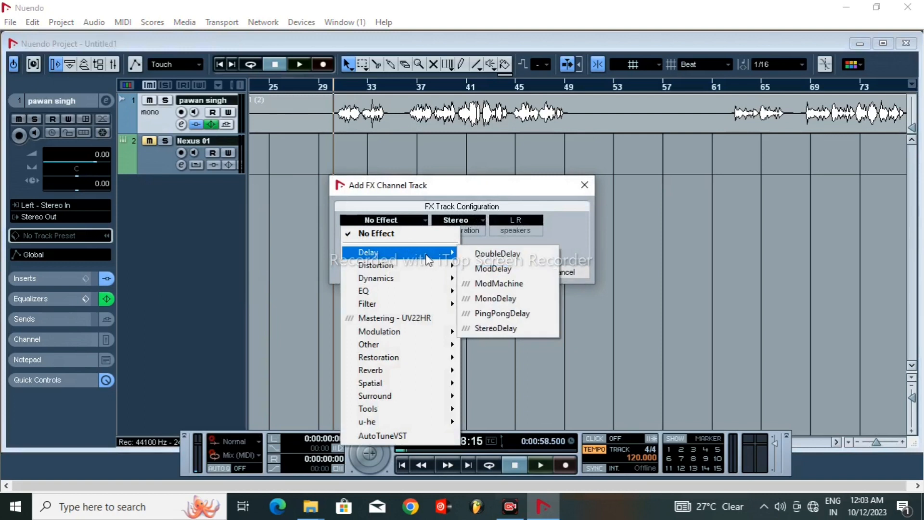
pyautogui.click(523, 257)
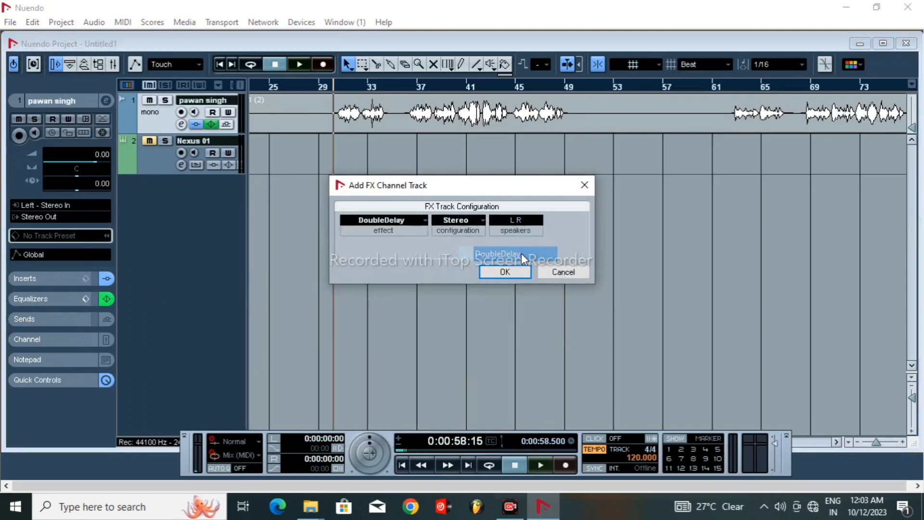
pyautogui.click(506, 272)
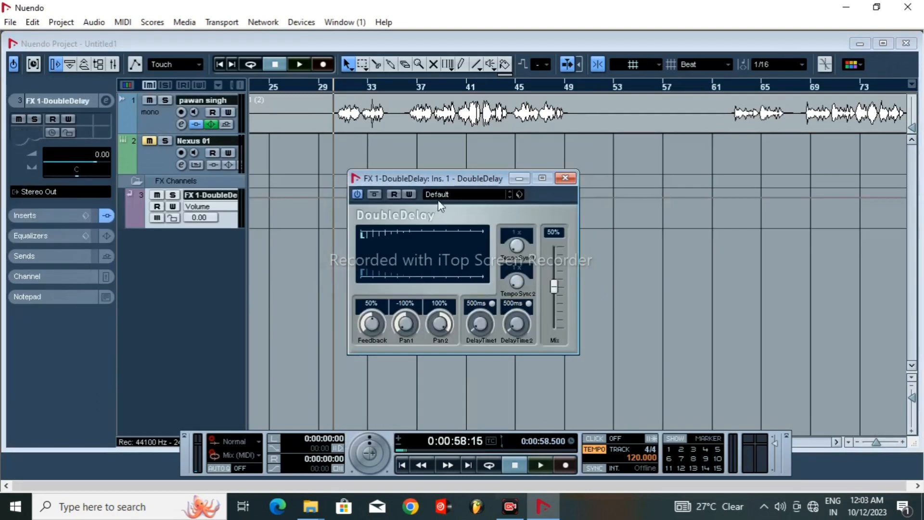
# Step: Sync DoubleDelay's two delay times to the tempo at 1/16 and 1/32, adjust the TempoSync2 multiplier, and close the plug-in
pyautogui.click(529, 303)
pyautogui.scroll(2, 517, 282)
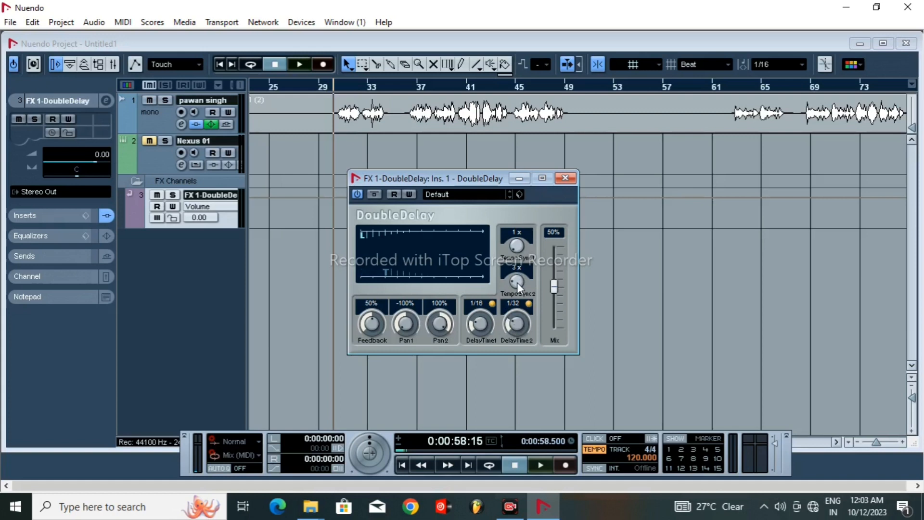
pyautogui.scroll(2, 517, 282)
pyautogui.scroll(-1, 518, 280)
pyautogui.scroll(2, 517, 248)
pyautogui.scroll(-1, 516, 246)
pyautogui.click(566, 178)
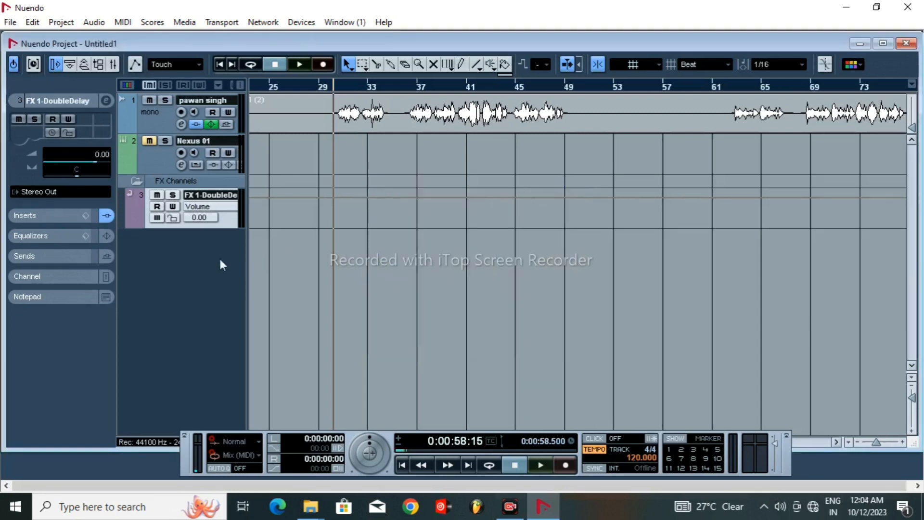
# Step: Add a second stereo FX channel track using the RoomWorks reverb
pyautogui.rightClick(154, 254)
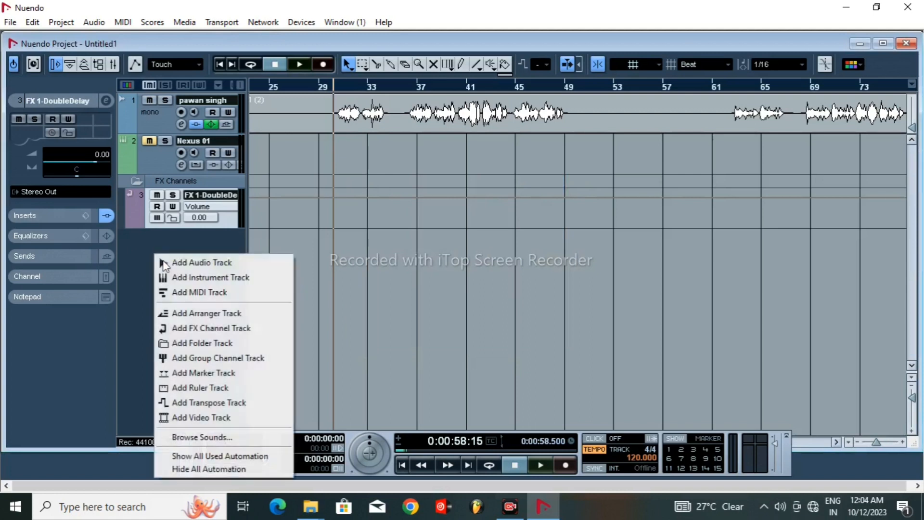
pyautogui.click(252, 329)
pyautogui.click(391, 219)
pyautogui.moveTo(398, 281)
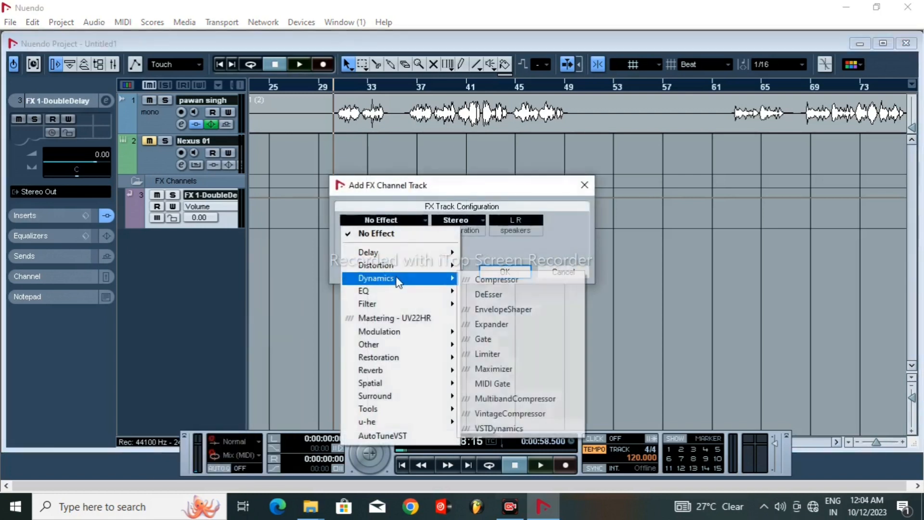
pyautogui.moveTo(409, 371)
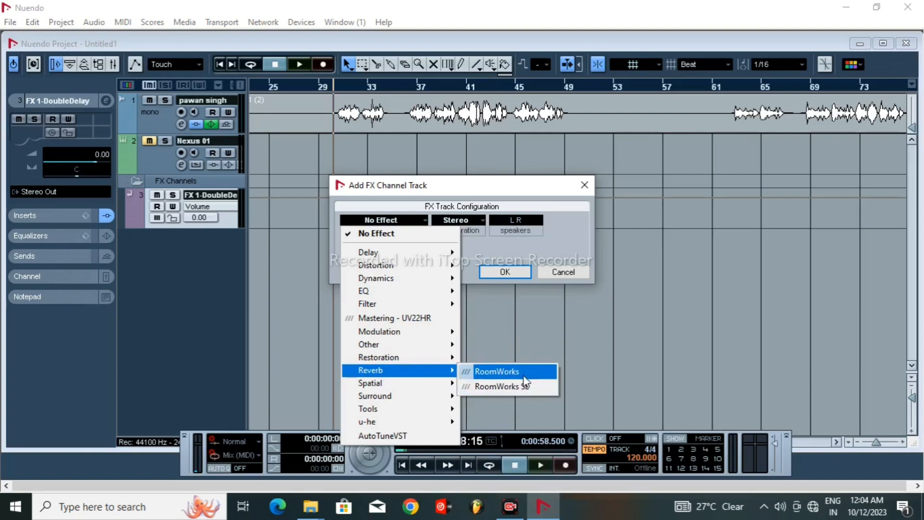
pyautogui.click(524, 375)
pyautogui.click(505, 272)
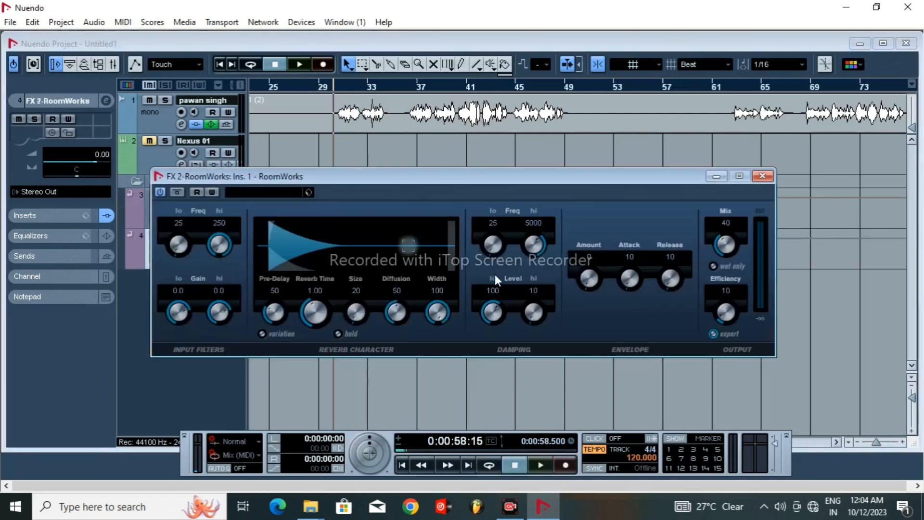
# Step: Load the FX Antiverb preset into the RoomWorks reverb and solo the vocal track
pyautogui.click(265, 193)
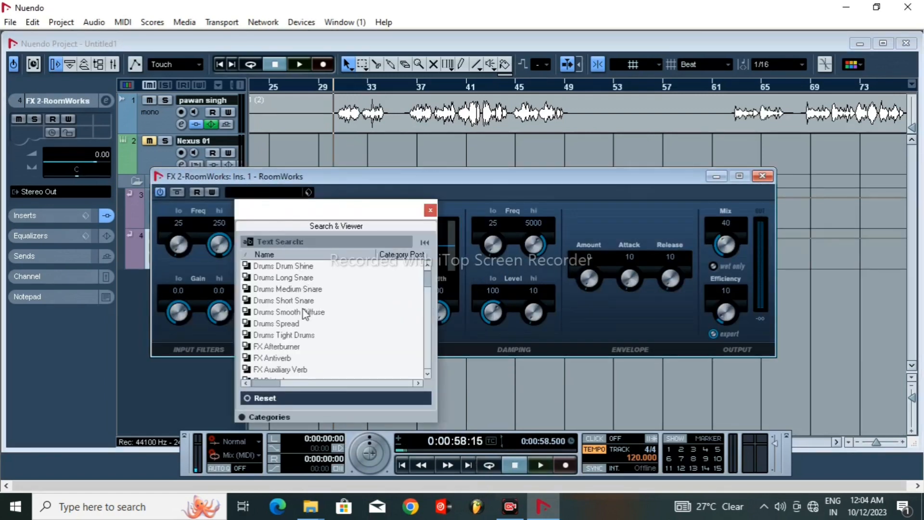
pyautogui.doubleClick(284, 358)
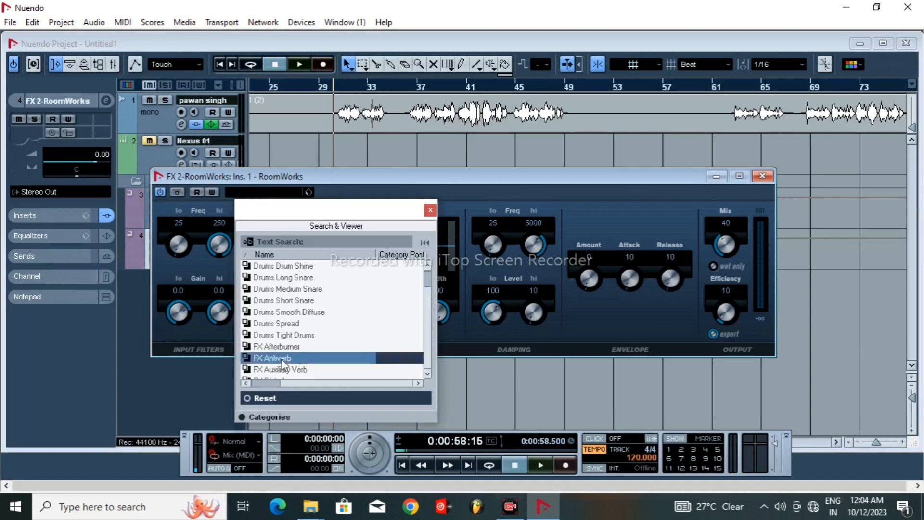
pyautogui.press('space')
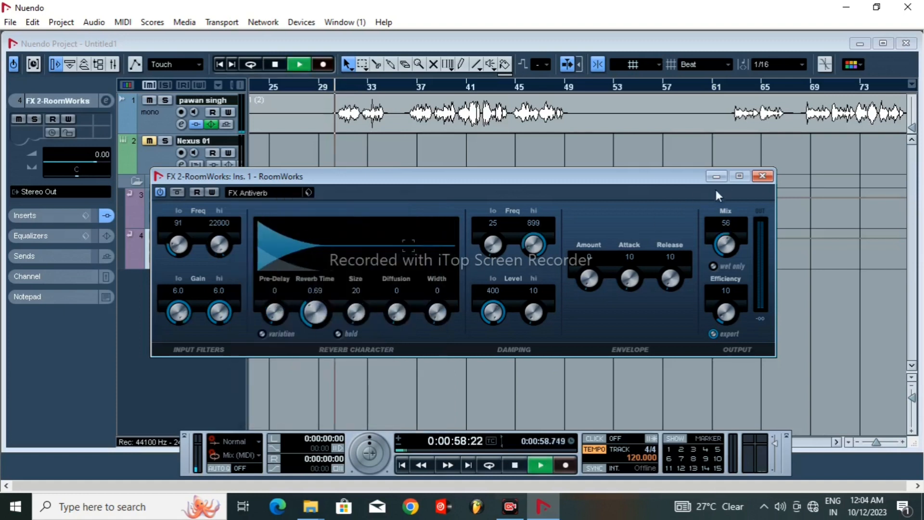
pyautogui.click(764, 176)
pyautogui.click(165, 100)
pyautogui.press('space')
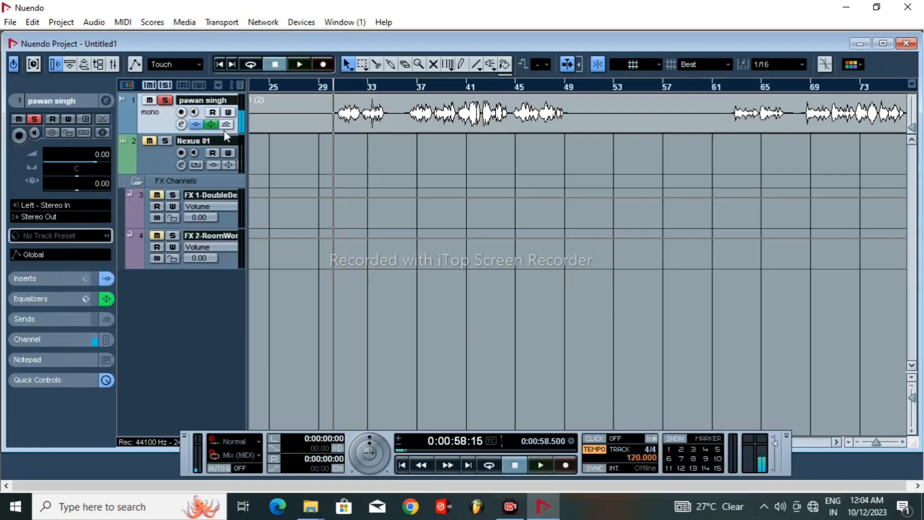
# Step: Route the vocal track's first two sends to FX 1-DoubleDelay and FX 2-RoomWorks and activate both sends
pyautogui.click(181, 124)
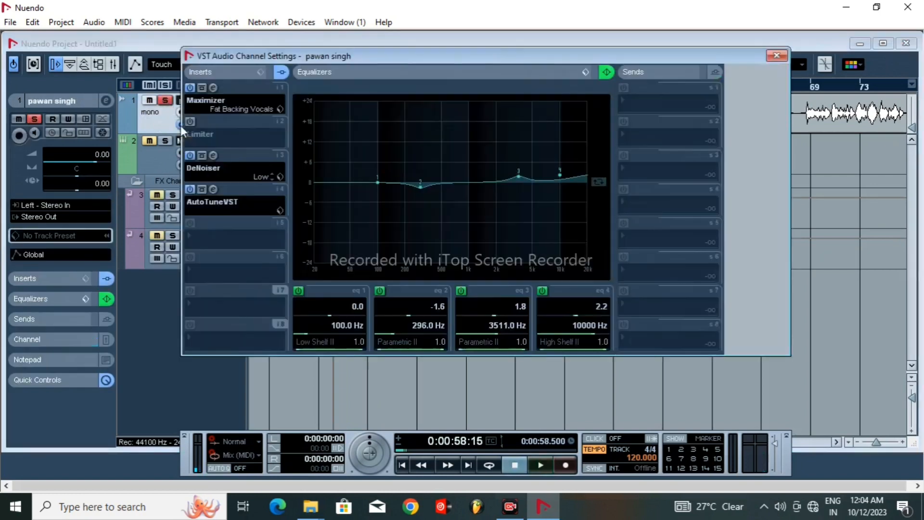
pyautogui.click(653, 108)
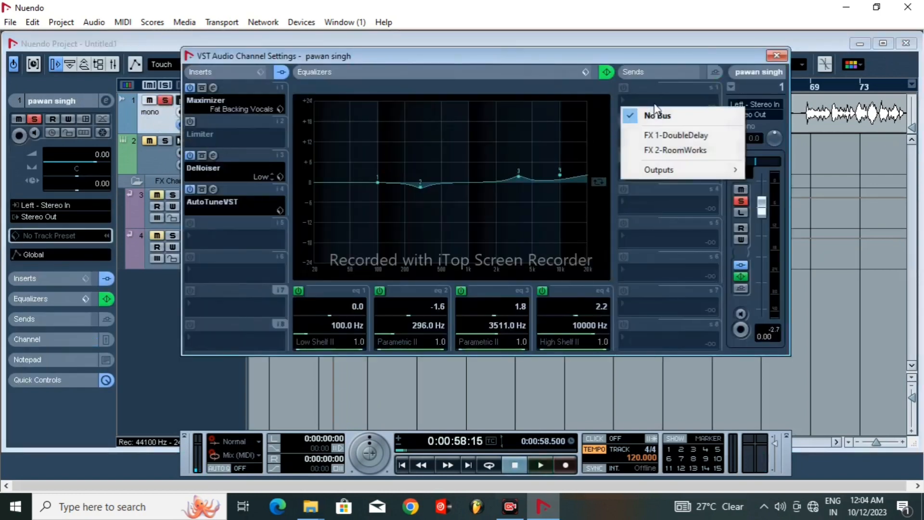
pyautogui.click(665, 137)
pyautogui.click(646, 134)
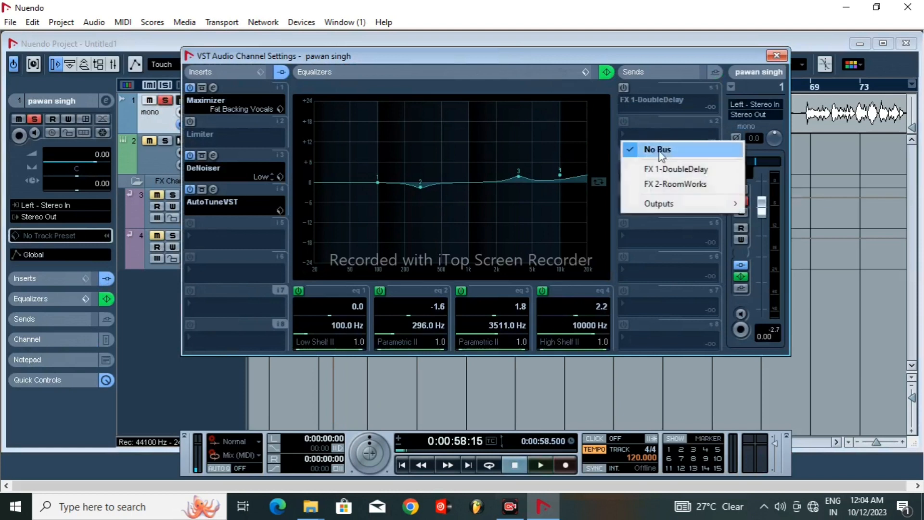
pyautogui.click(667, 187)
pyautogui.click(623, 89)
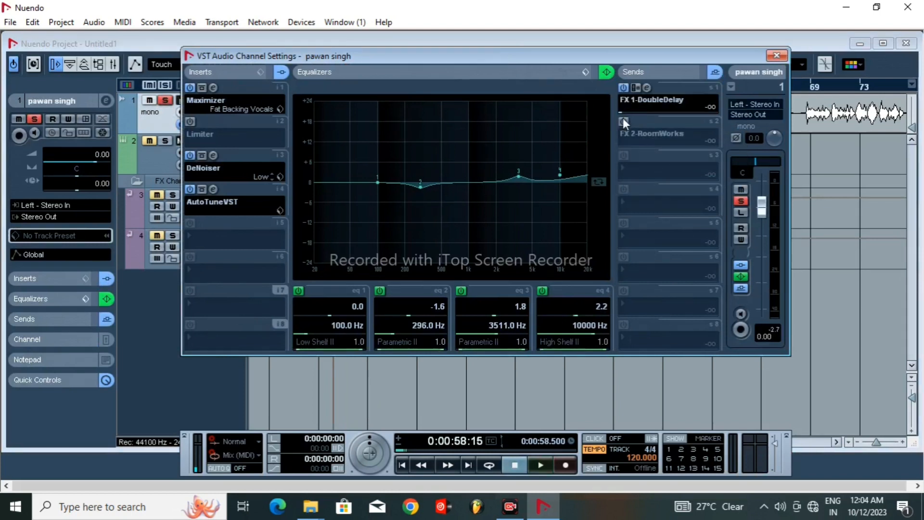
pyautogui.click(623, 121)
# Step: Set the vocal's DoubleDelay send level to about -7.36 and audition the delayed vocal twice
pyautogui.moveTo(647, 112); pyautogui.dragTo(670, 116)
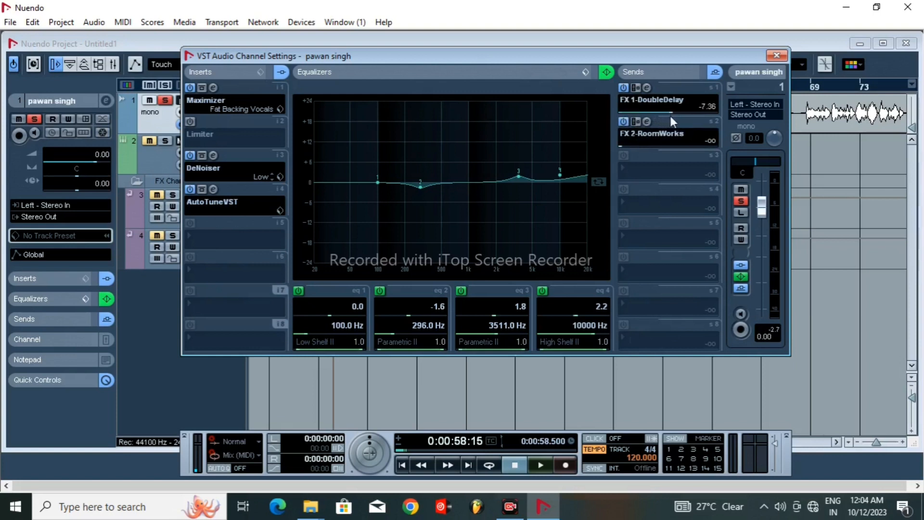
pyautogui.press('space')
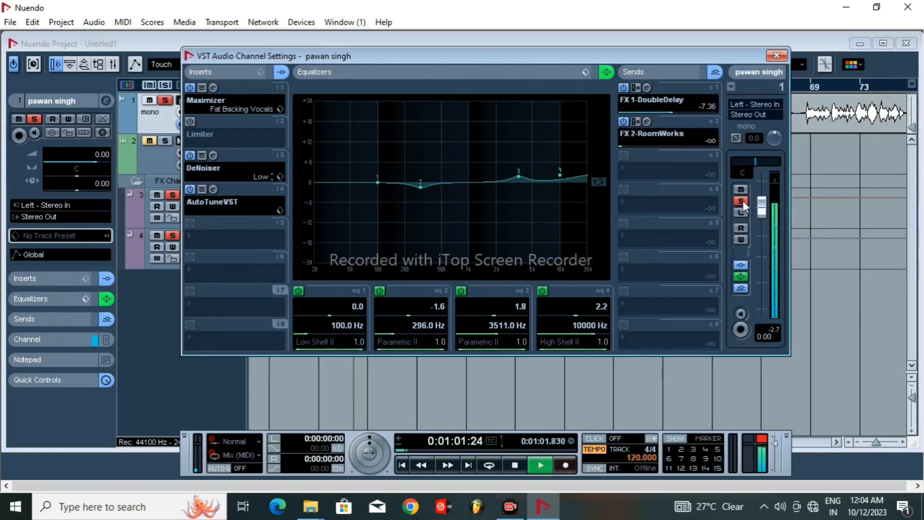
pyautogui.press('space')
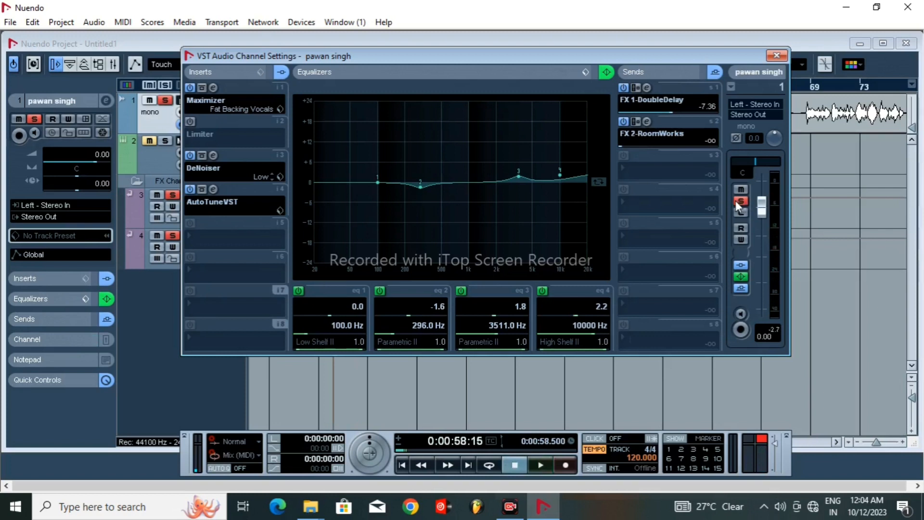
pyautogui.press('space')
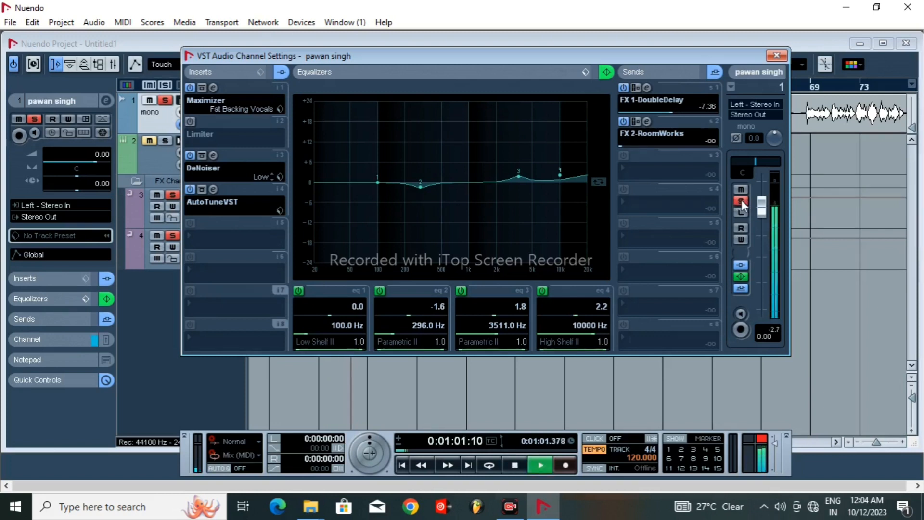
pyautogui.press('space')
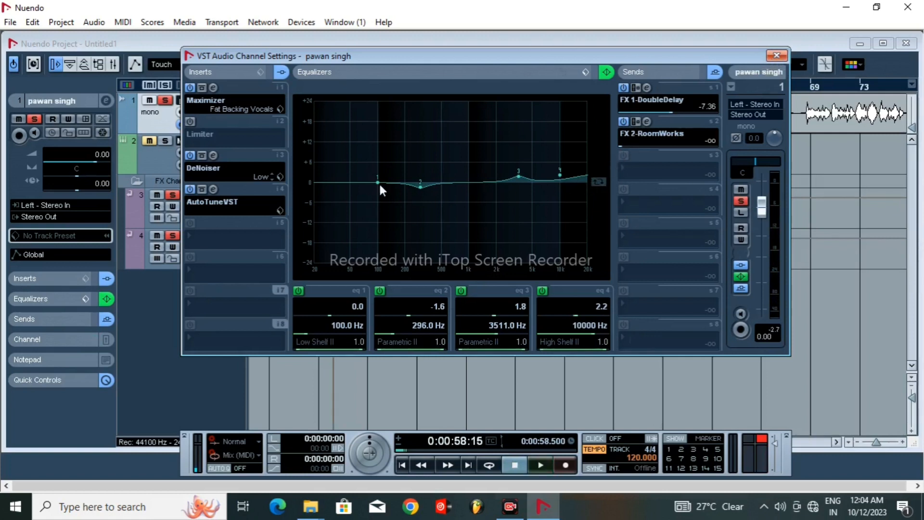
# Step: Compare the vocal with the Limiter insert on and off during playback, and close the channel settings
pyautogui.press('space')
pyautogui.click(190, 122)
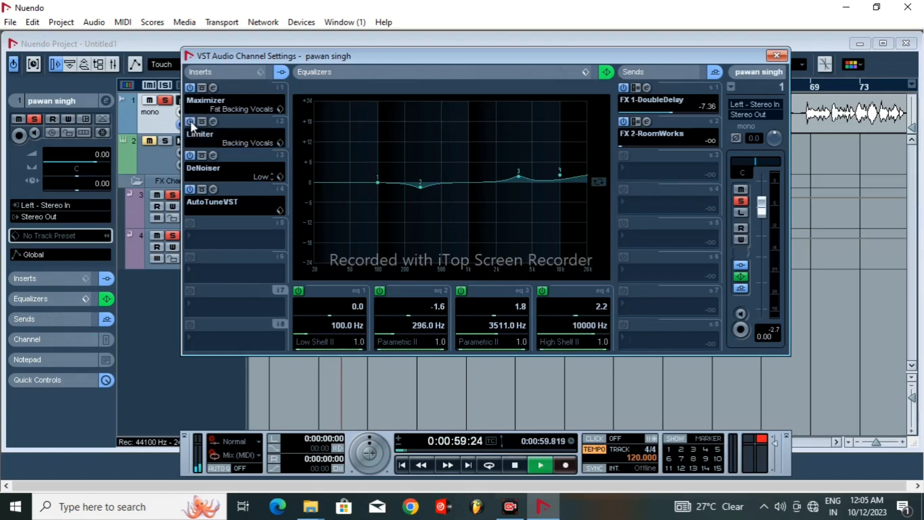
pyautogui.click(190, 121)
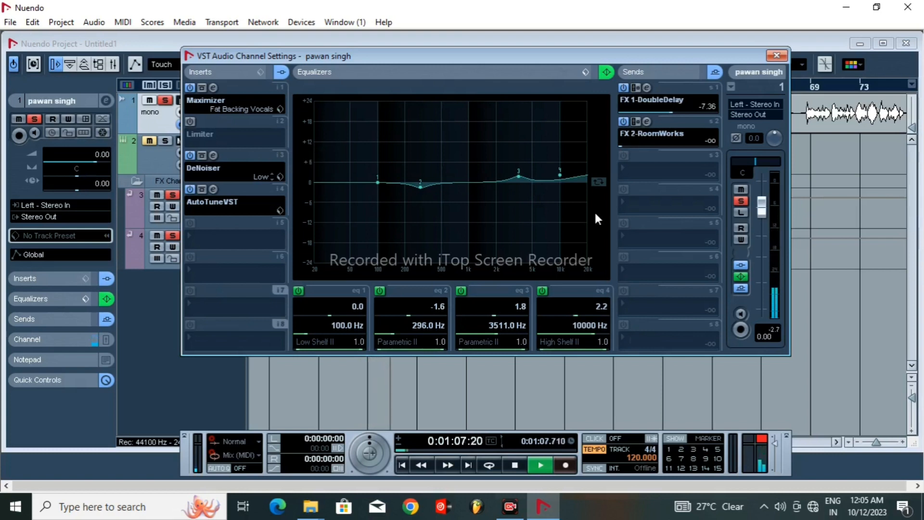
pyautogui.click(777, 55)
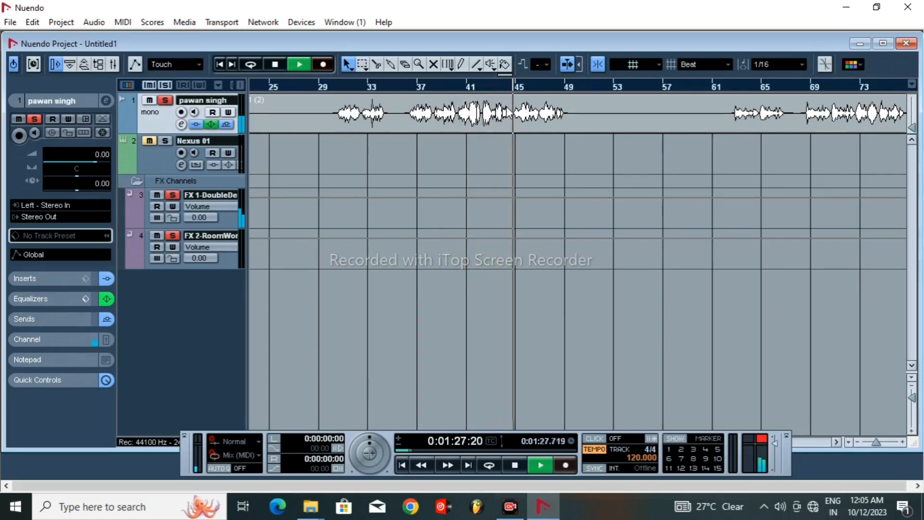
pyautogui.press('space')
# Step: Reopen the vocal's channel settings, switch off the DoubleDelay send, and raise the RoomWorks send level to about -7.59 during playback
pyautogui.click(181, 124)
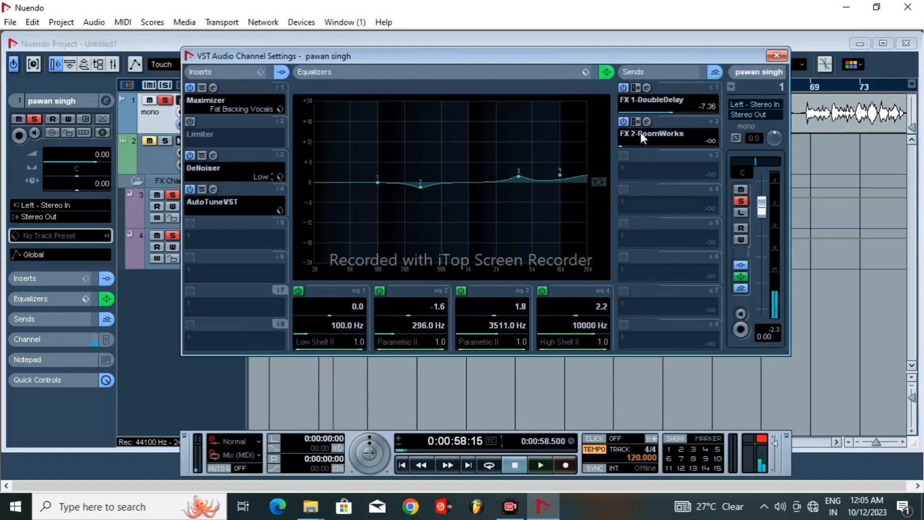
pyautogui.click(623, 89)
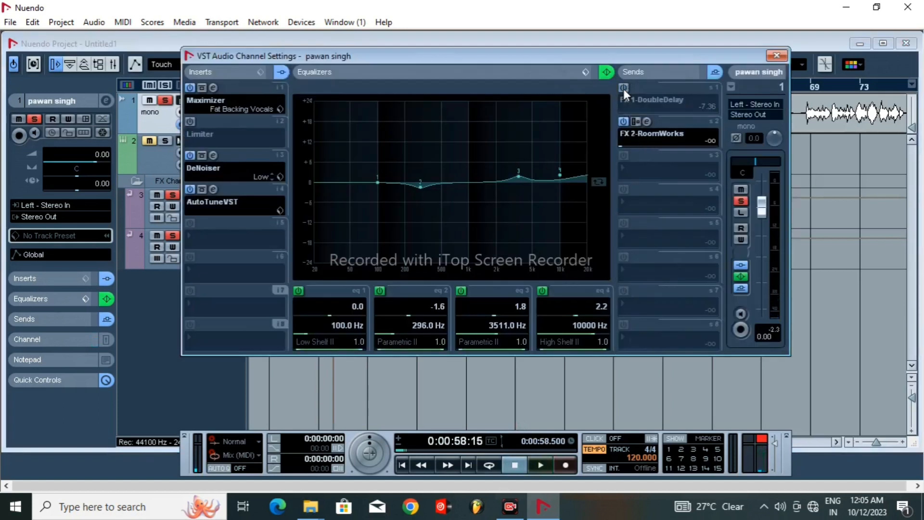
pyautogui.moveTo(623, 145); pyautogui.dragTo(656, 148)
pyautogui.press('space')
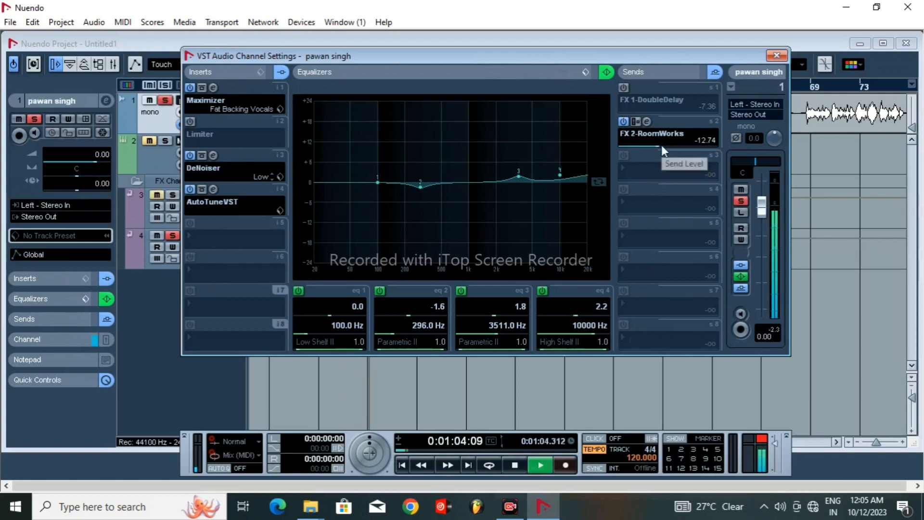
pyautogui.moveTo(658, 145)
pyautogui.mouseDown()
pyautogui.moveTo(678, 141)
pyautogui.moveTo(672, 146)
pyautogui.mouseUp()
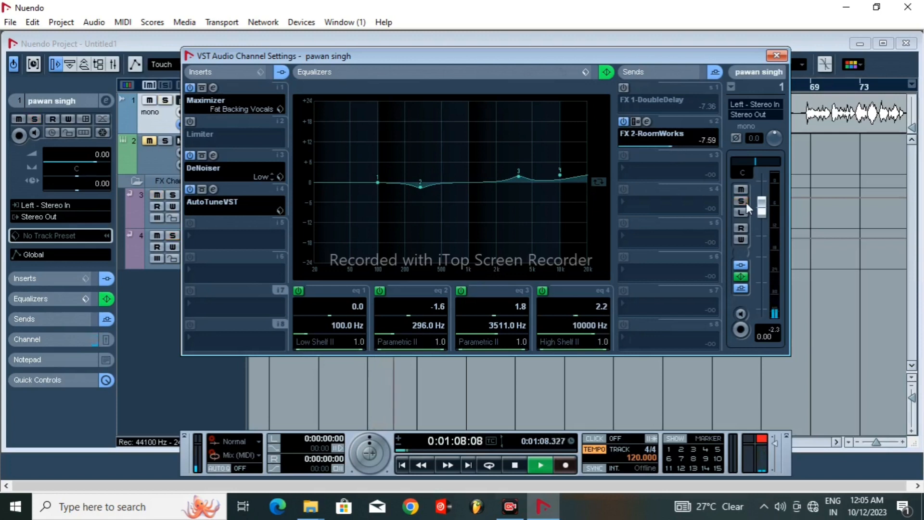
# Step: Replay the vocal with only the RoomWorks send active and turn off the vocal track's solo
pyautogui.press('space')
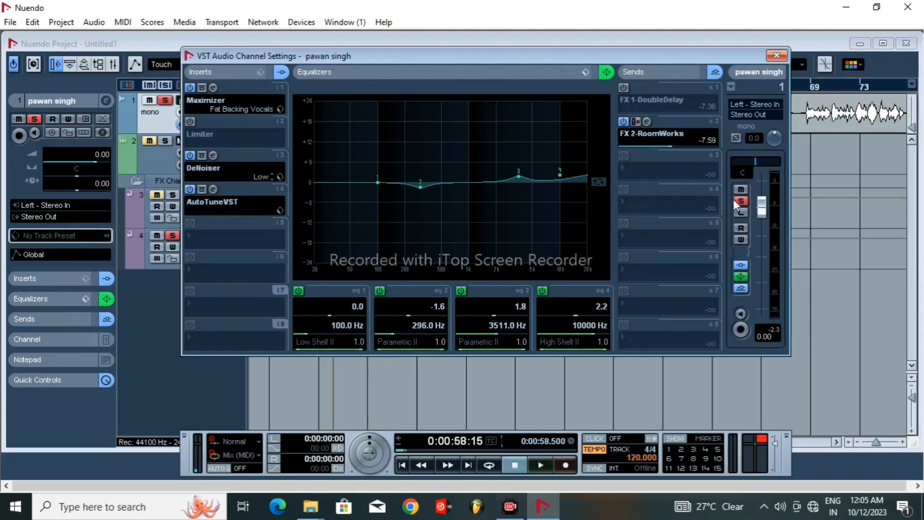
pyautogui.press('space')
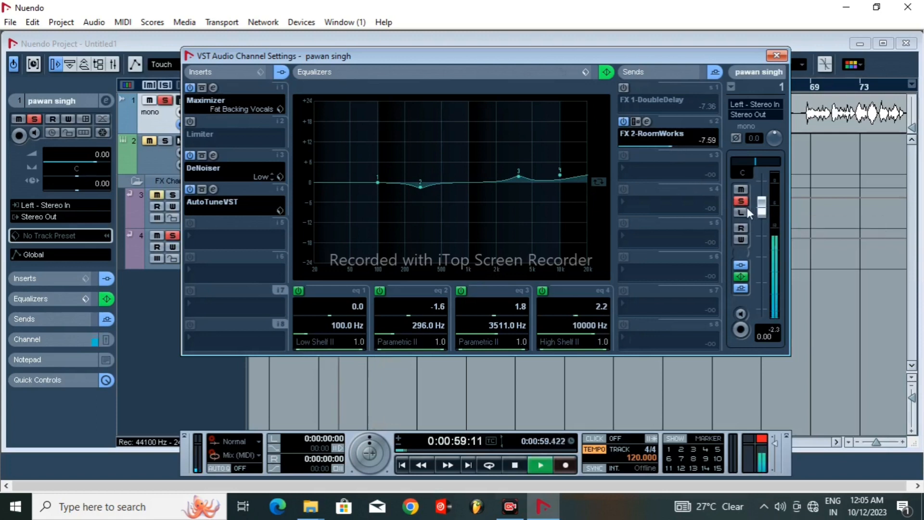
pyautogui.click(742, 201)
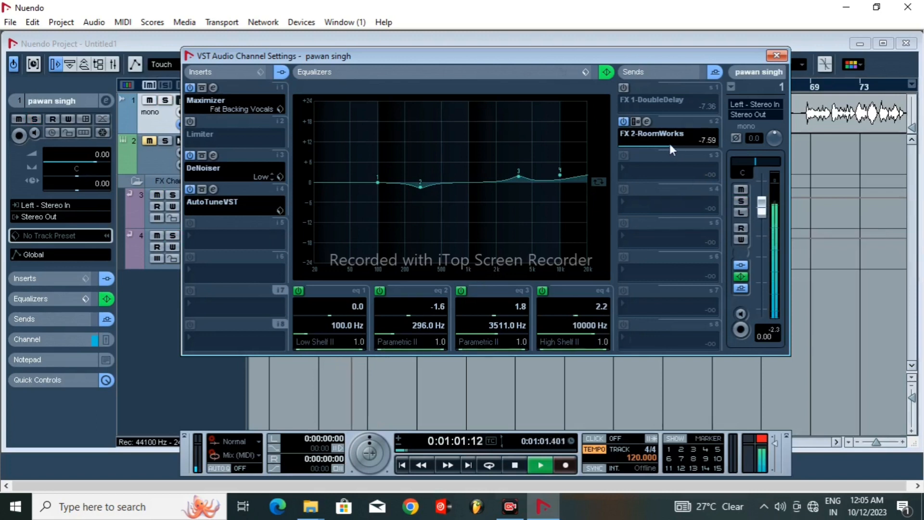
# Step: Open RoomWorks from its send, load the Drums Long Snare preset, and replay the vocal with it
pyautogui.click(647, 121)
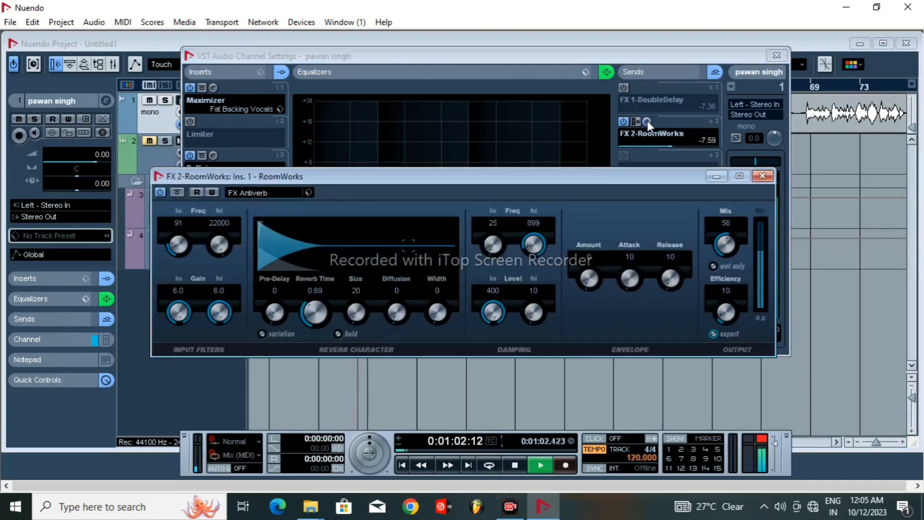
pyautogui.click(260, 193)
pyautogui.doubleClick(304, 276)
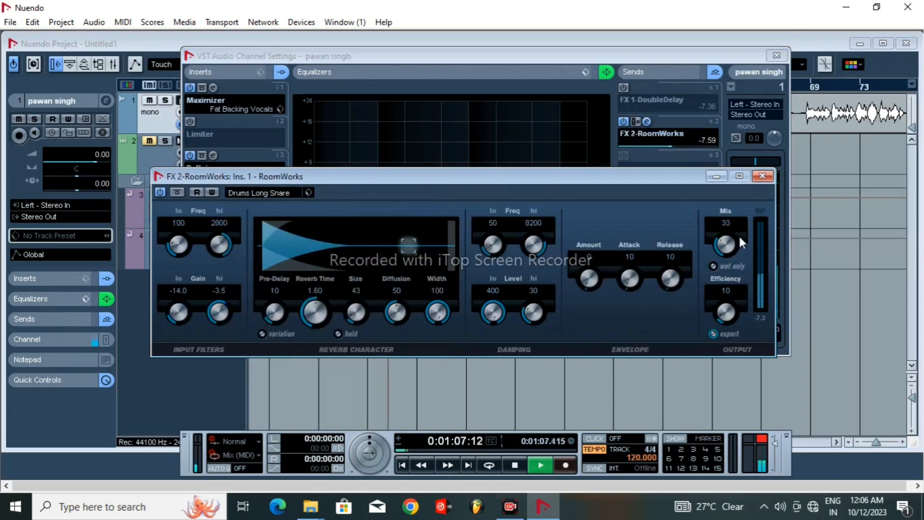
pyautogui.press('space')
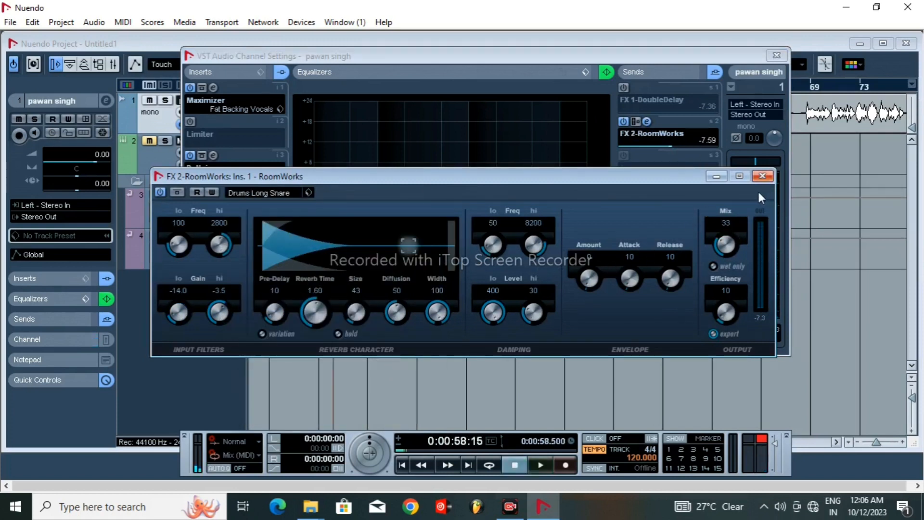
pyautogui.press('space')
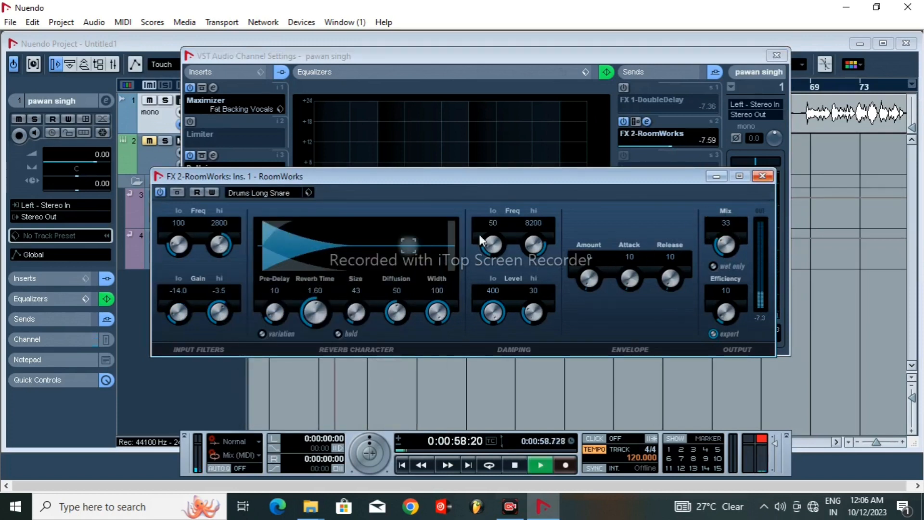
# Step: Load the FX Afterburner preset into RoomWorks, close the plug-in, and switch the DoubleDelay send back on
pyautogui.click(287, 192)
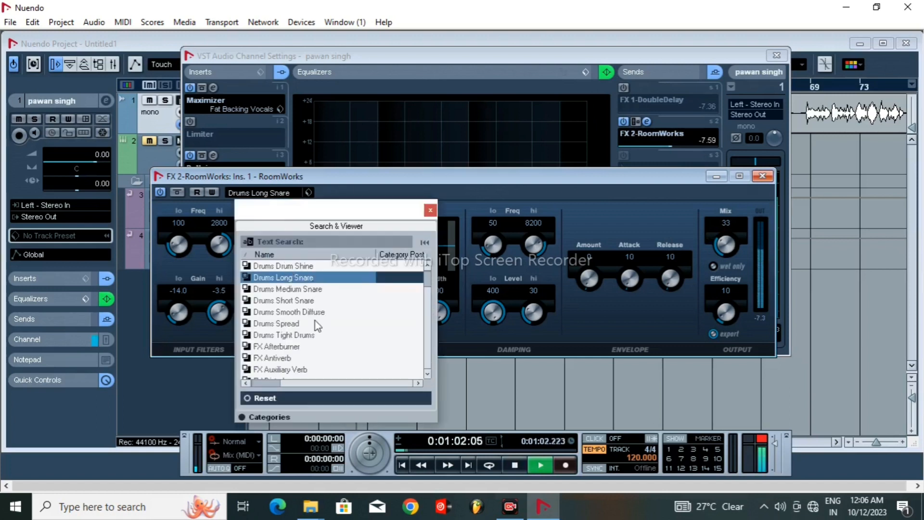
pyautogui.click(290, 346)
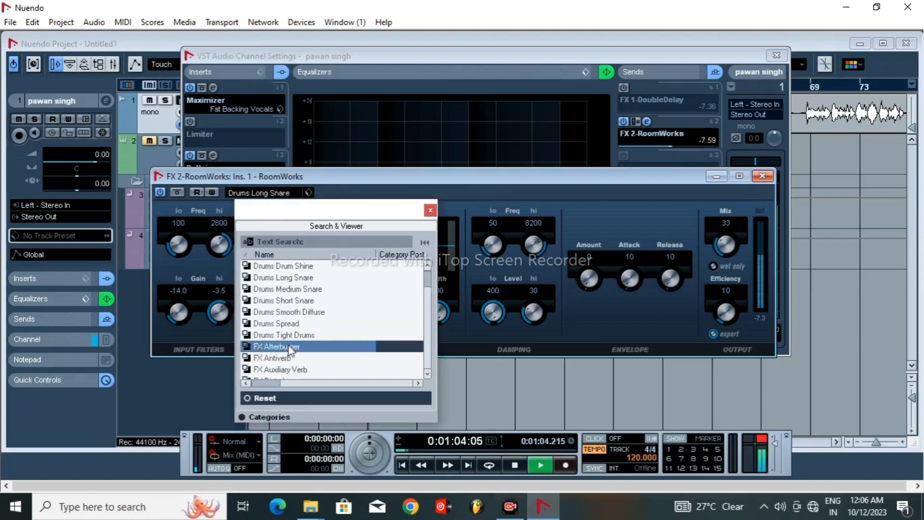
pyautogui.doubleClick(289, 347)
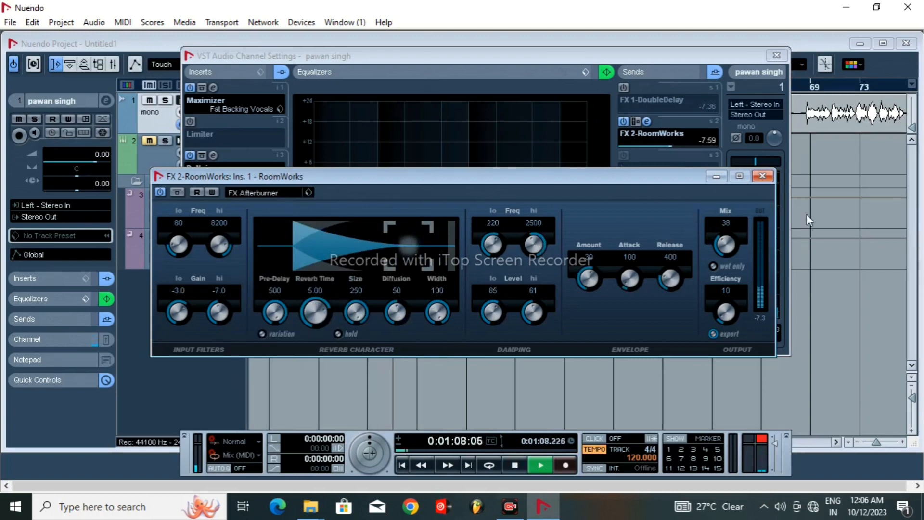
pyautogui.click(762, 176)
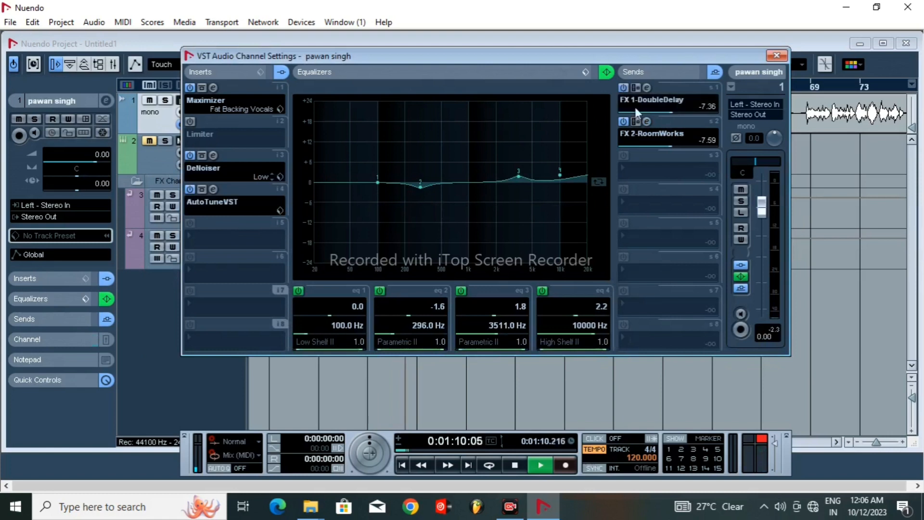
# Step: Audition the vocal with both sends active, moving the channel settings window clear of the track's waveform
pyautogui.press('space')
pyautogui.press('space')
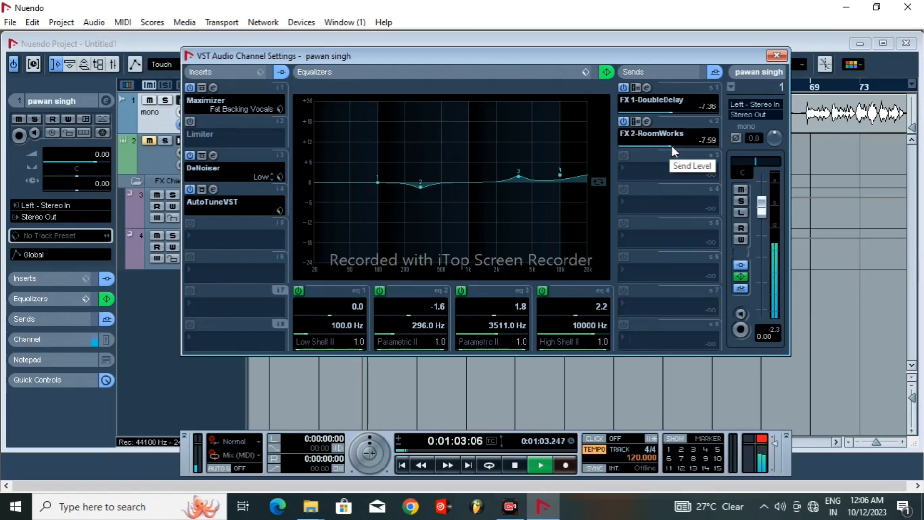
pyautogui.moveTo(677, 57); pyautogui.dragTo(738, 140)
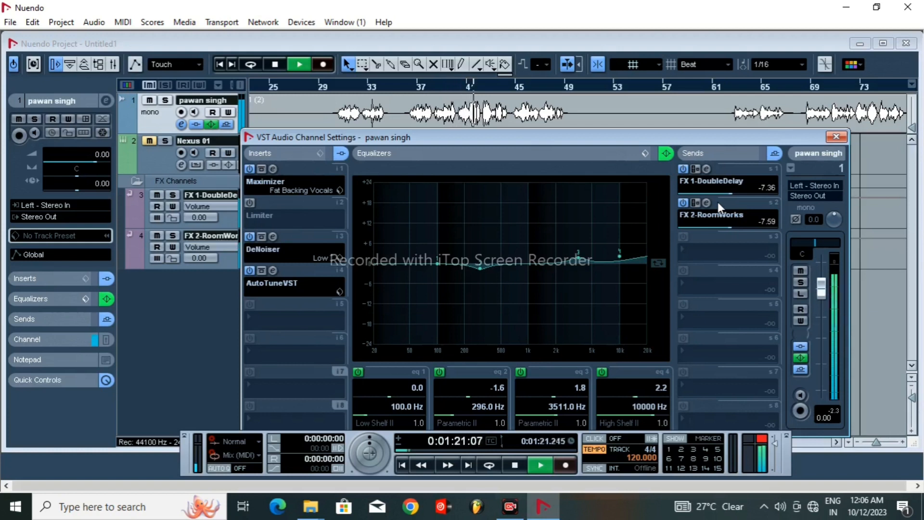
pyautogui.moveTo(558, 141); pyautogui.dragTo(580, 166)
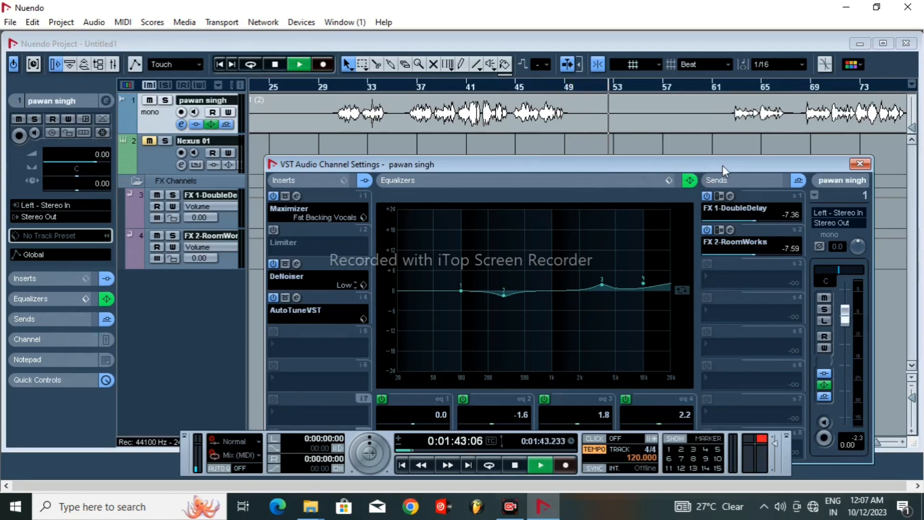
pyautogui.press('space')
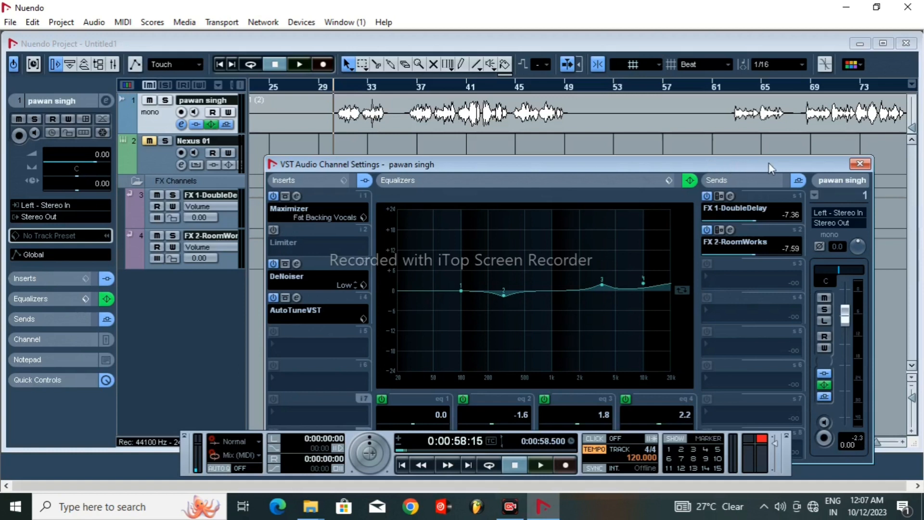
pyautogui.moveTo(765, 159); pyautogui.dragTo(753, 150)
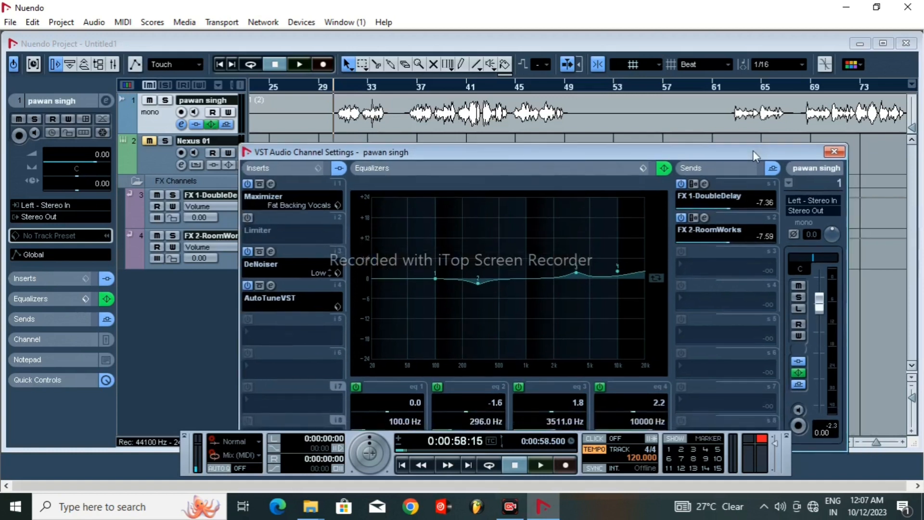